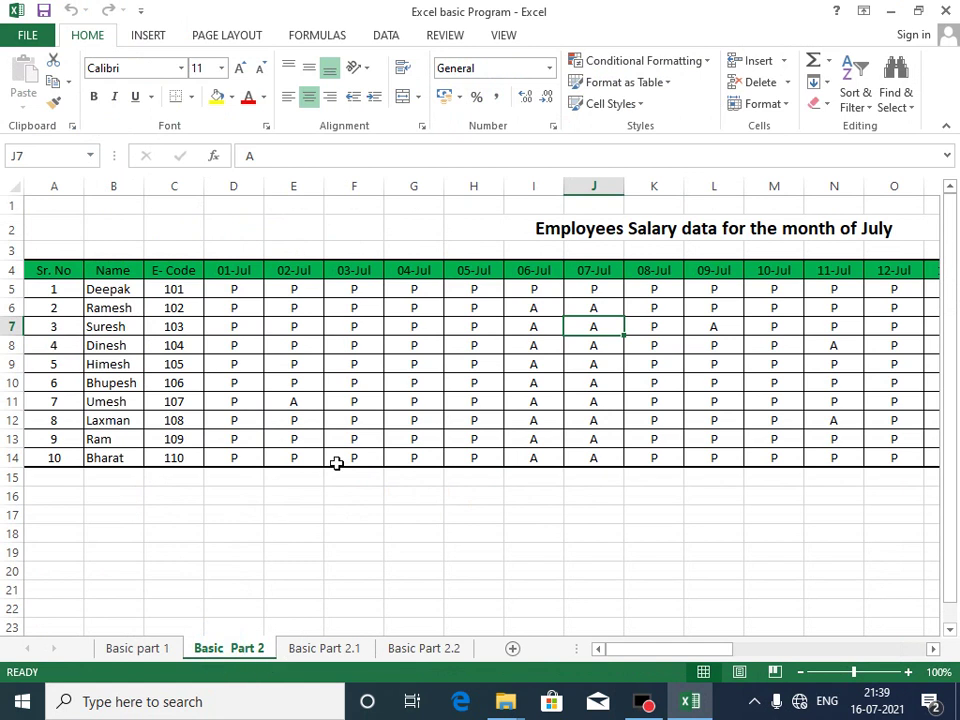
Review the attendance and present-days tables on Basic Part 2 and Basic Part 2.1, and the salary table on Basic Part 2.2
click(510, 535)
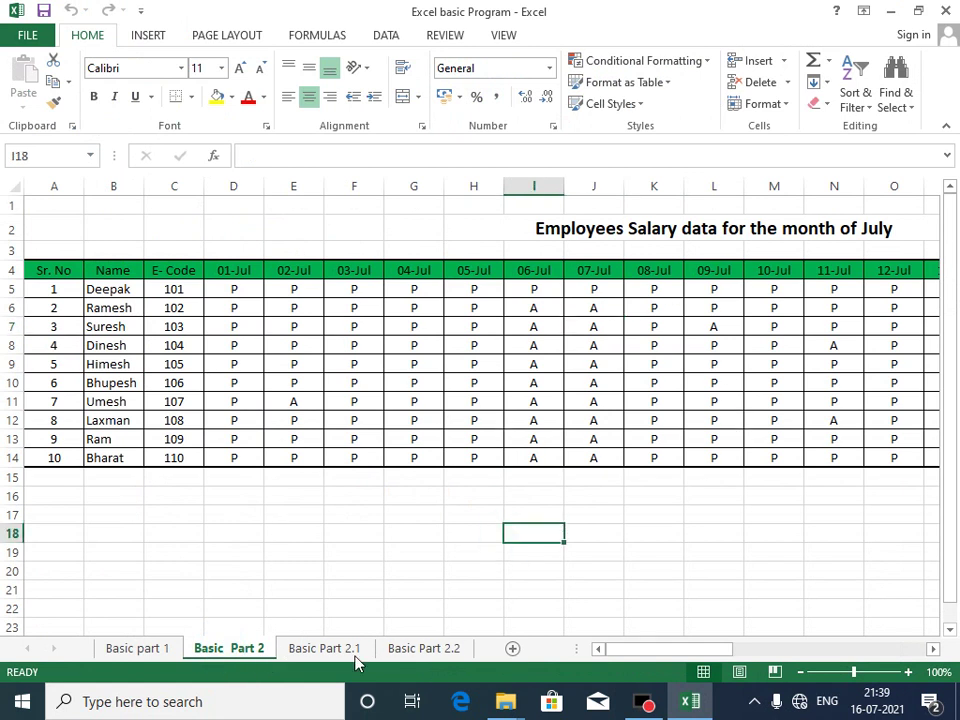
click(318, 650)
click(600, 433)
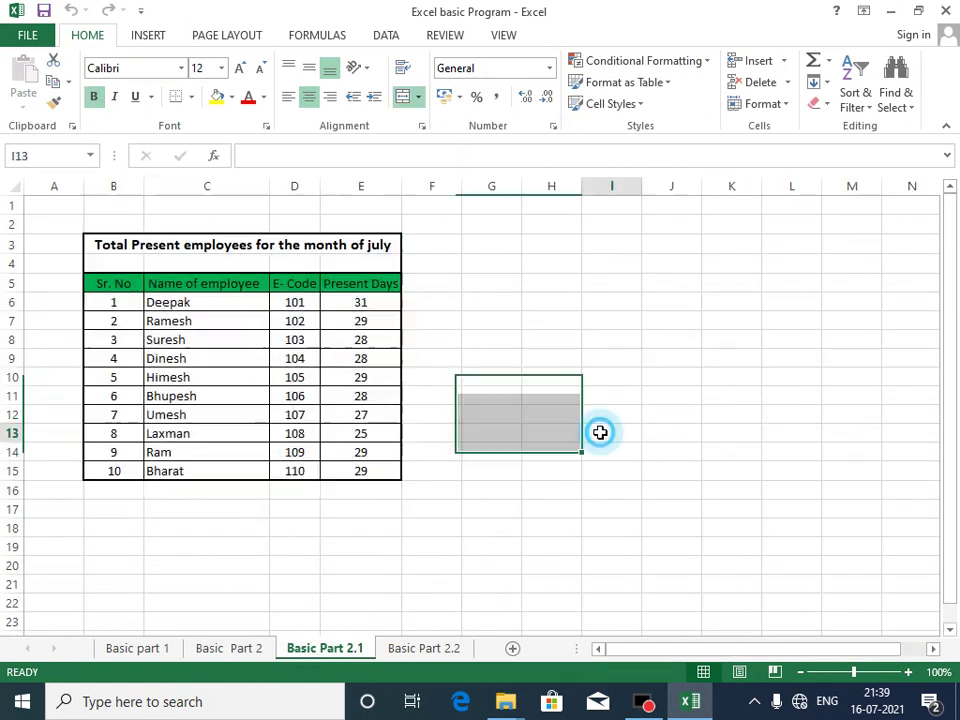
click(386, 301)
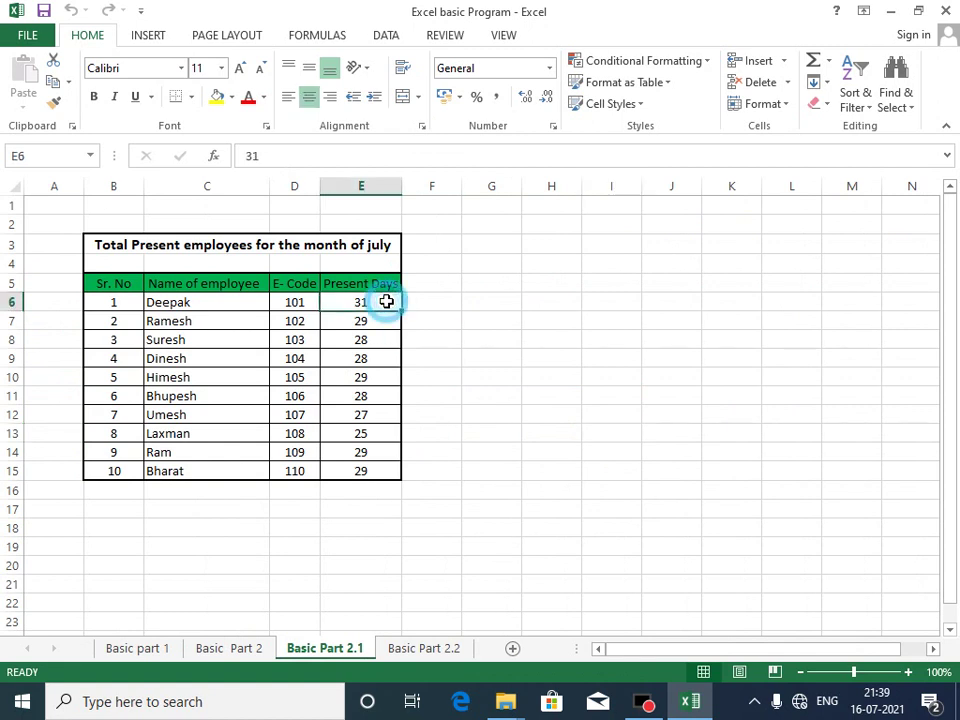
click(225, 648)
drag(630, 653, 862, 613)
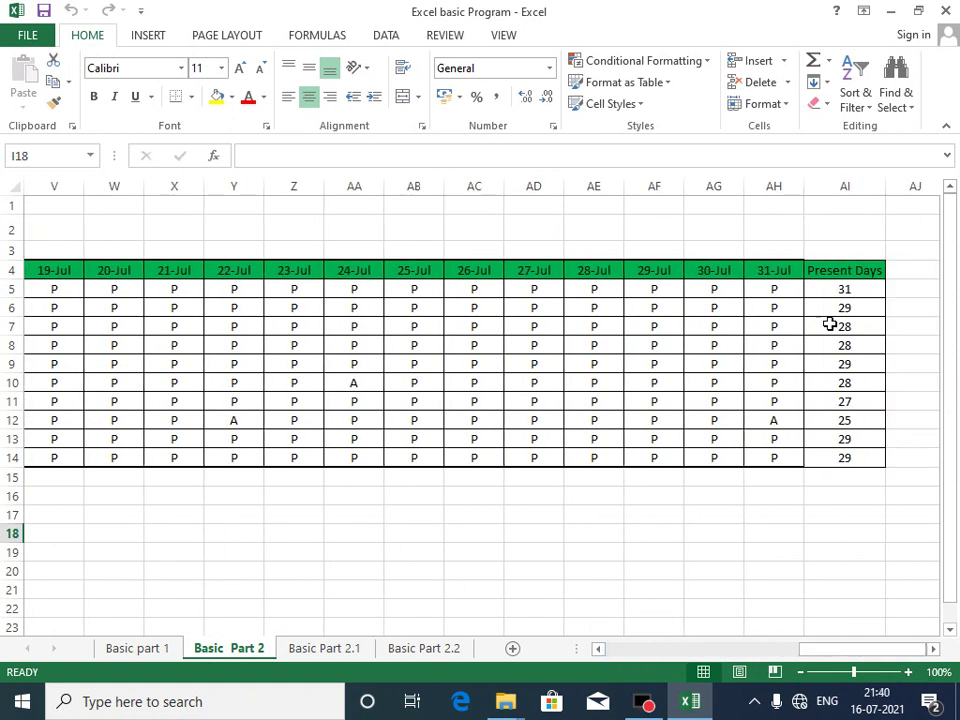
click(418, 648)
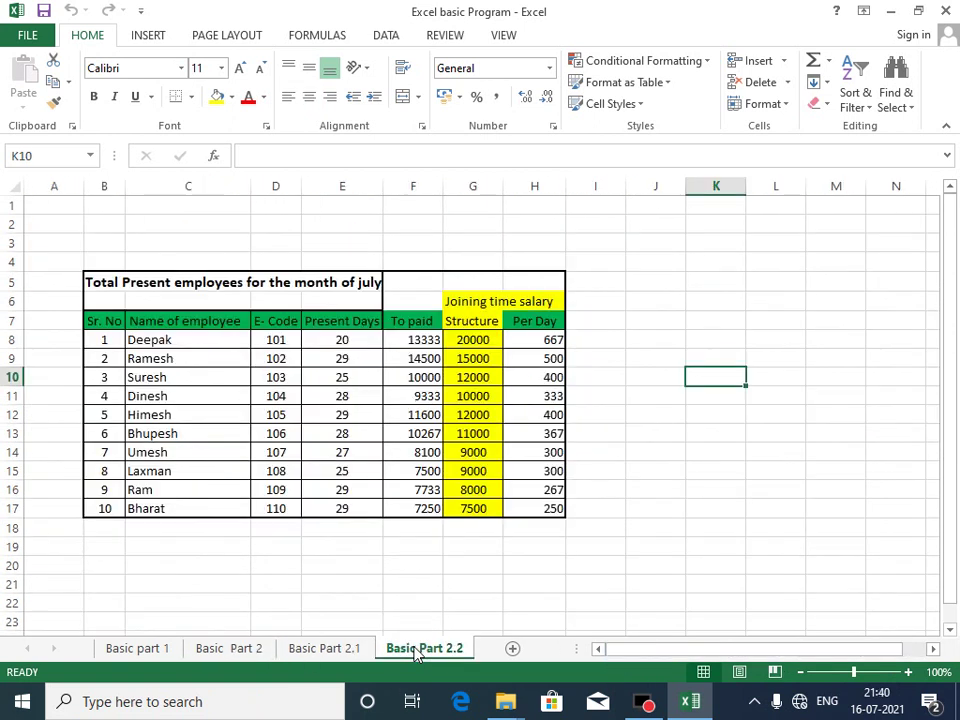
click(544, 581)
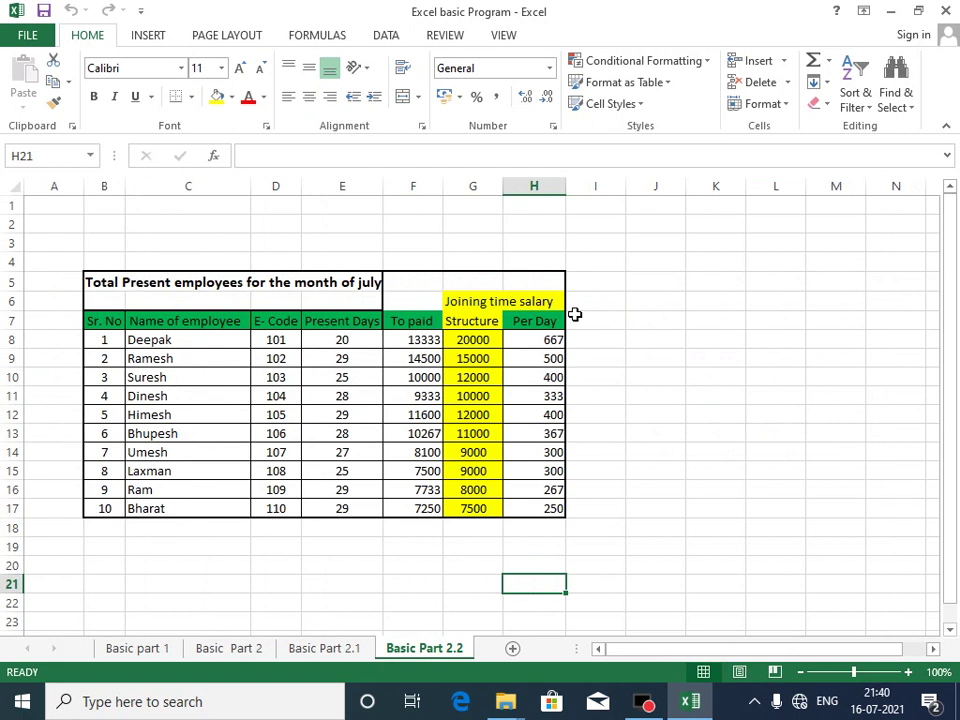
drag(96, 282, 579, 538)
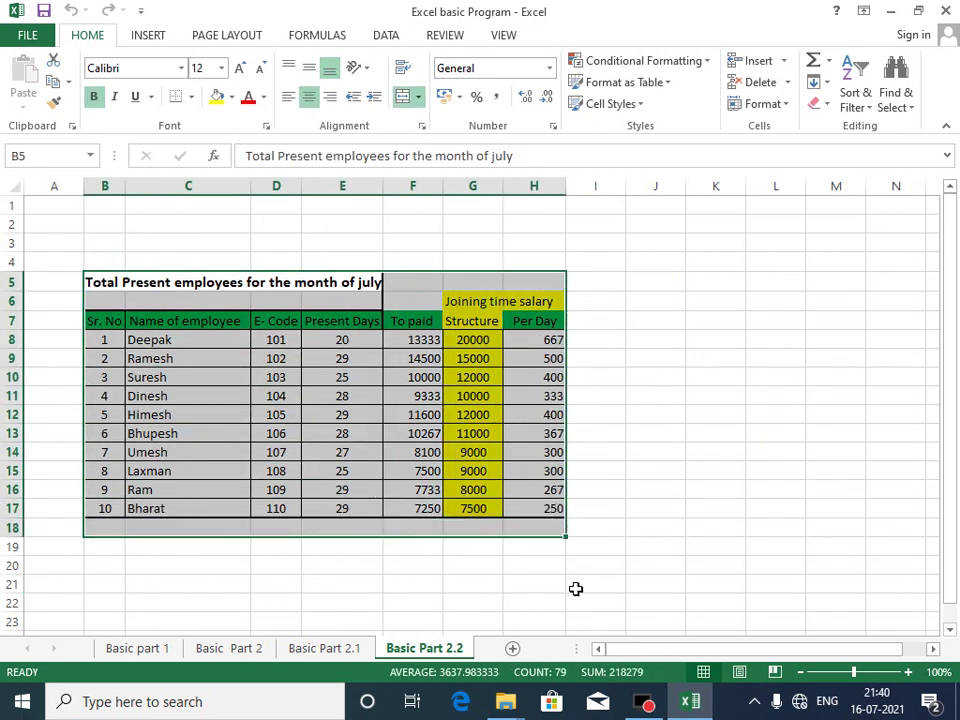
click(579, 591)
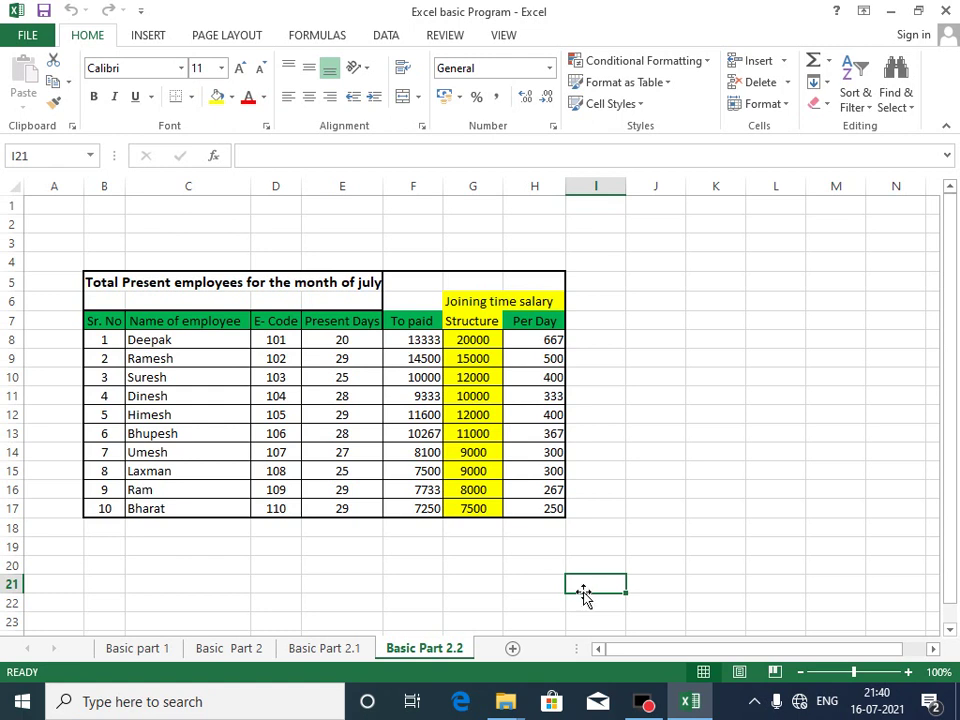
click(622, 431)
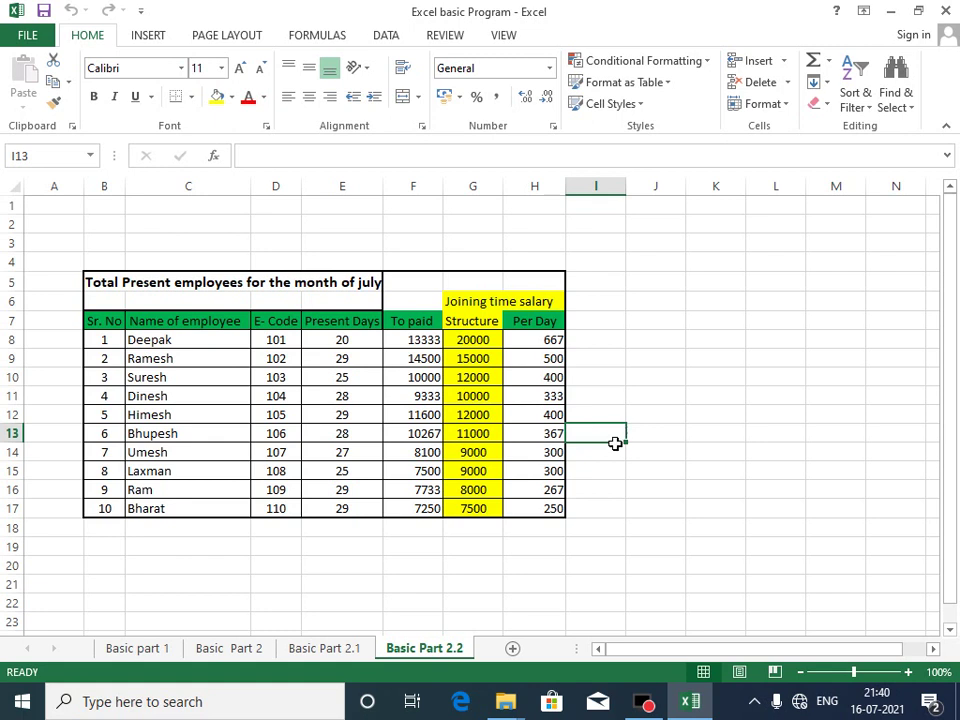
click(550, 600)
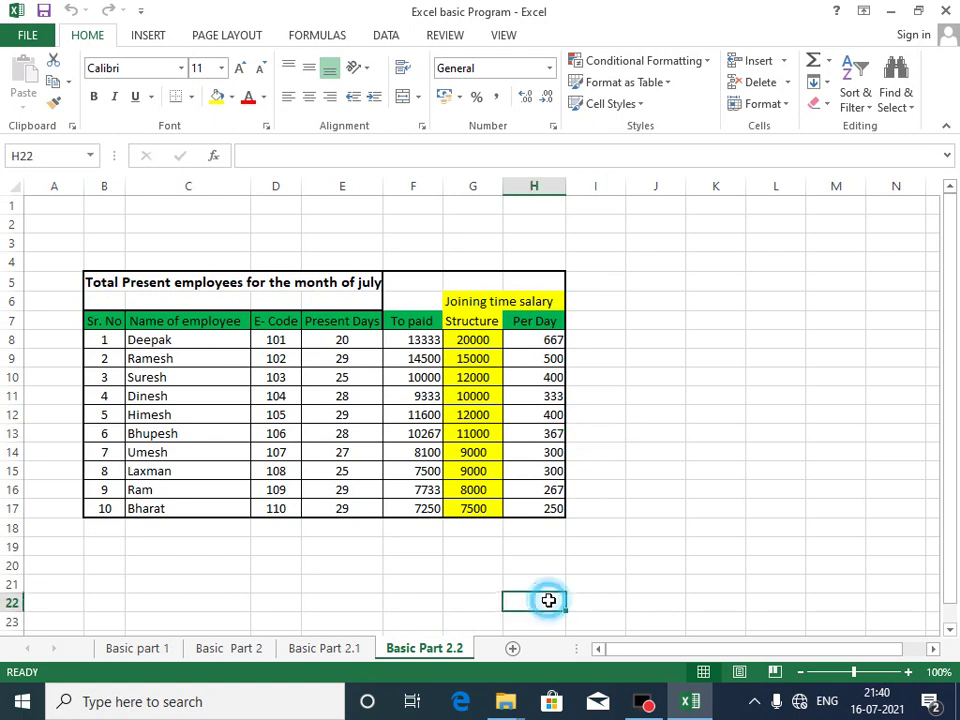
click(375, 583)
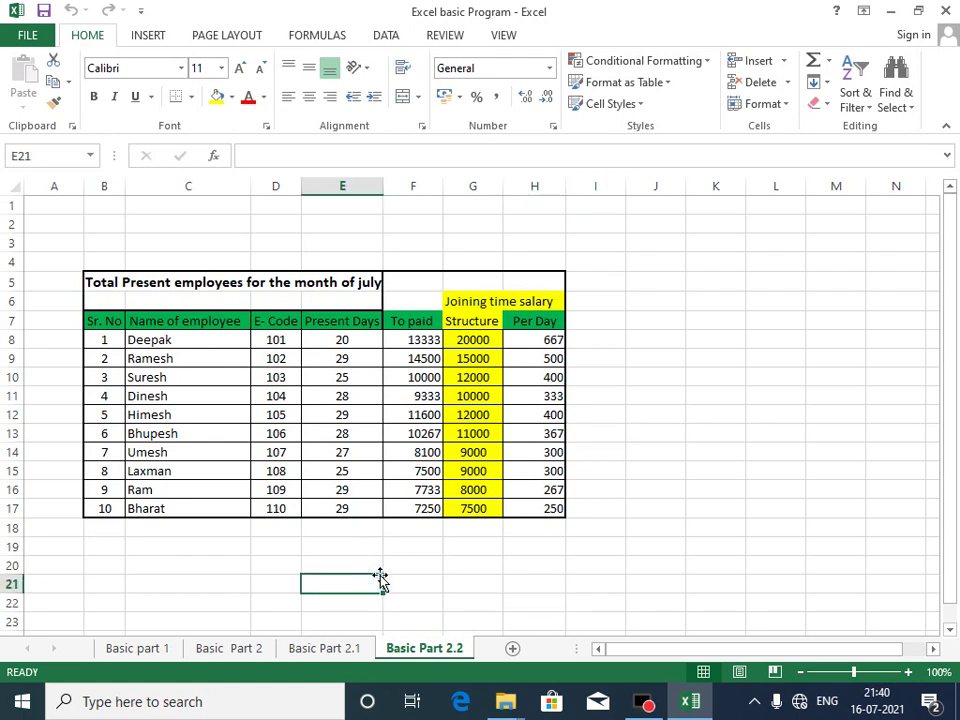
click(718, 412)
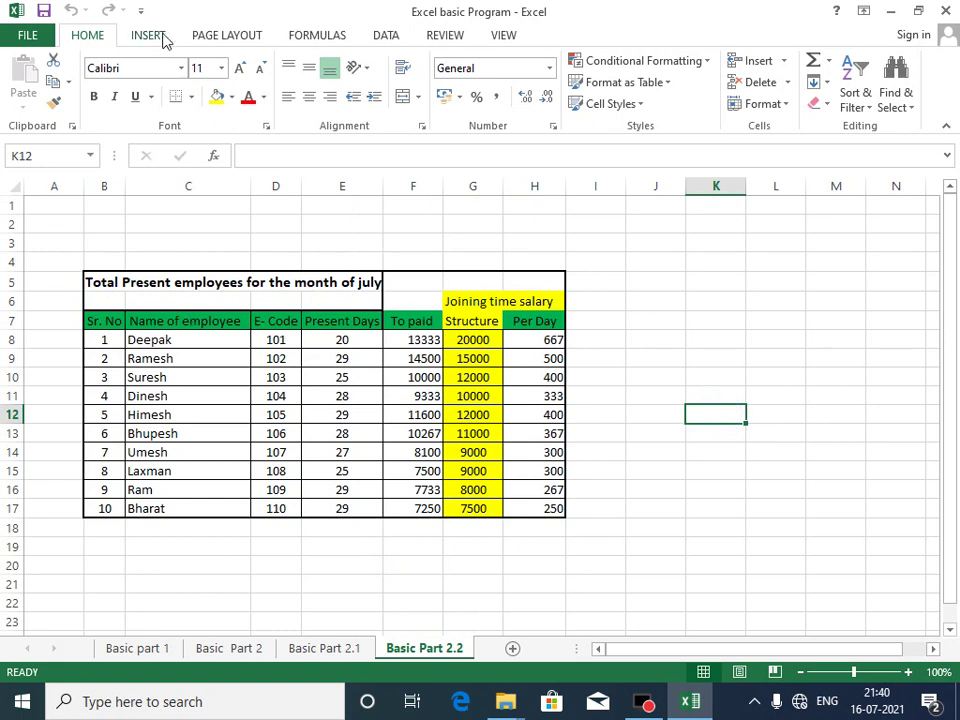
Select the salary table in B4:H17 and set the sheet's paper size to A4
click(210, 37)
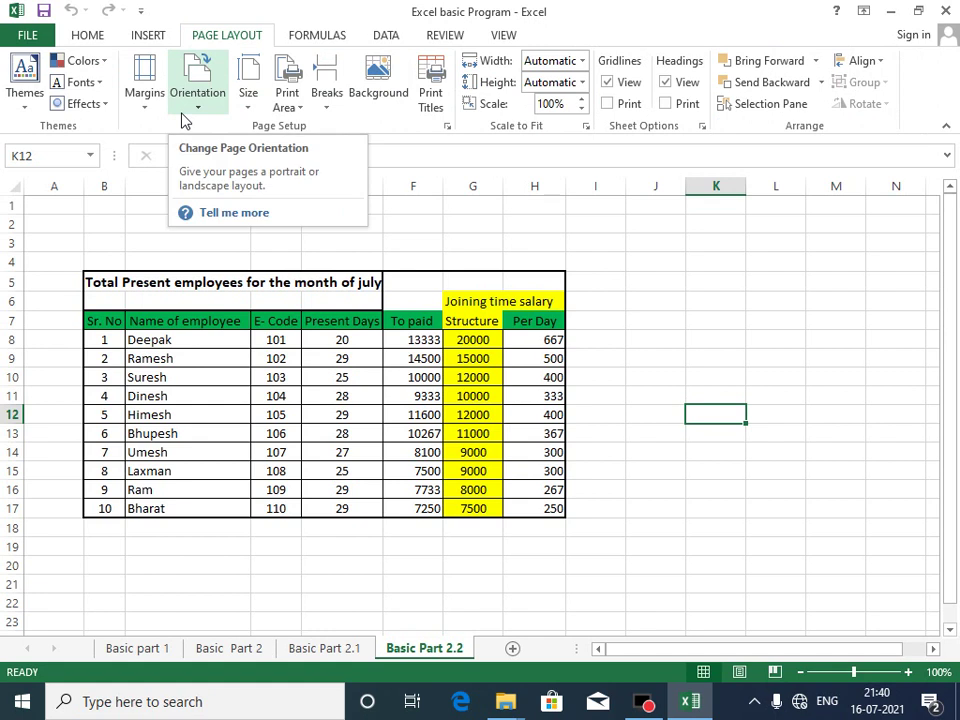
click(182, 115)
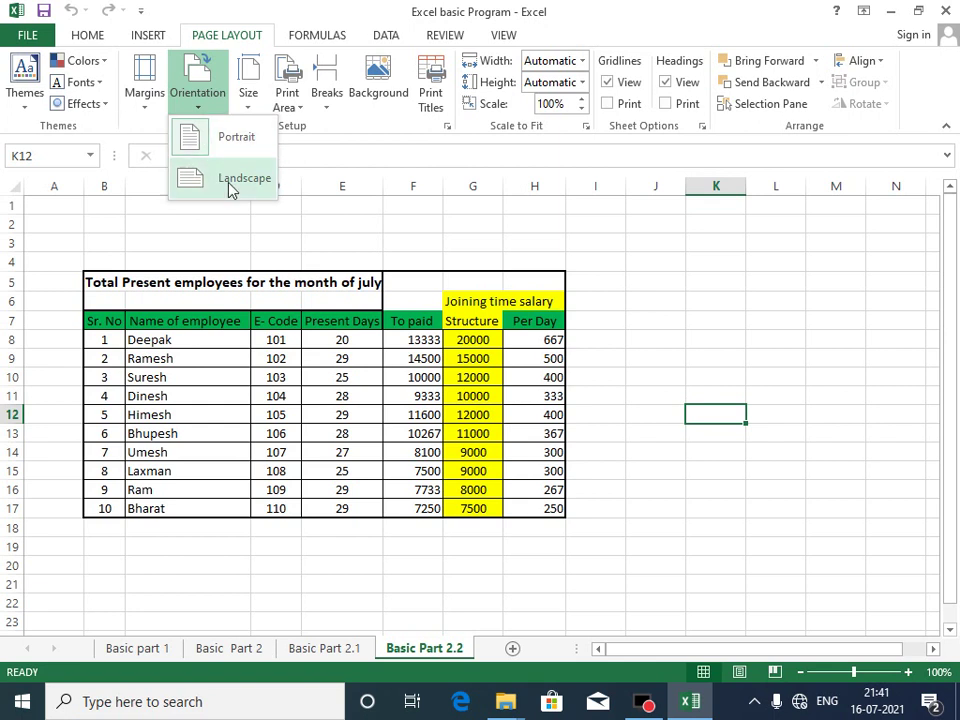
click(269, 221)
click(473, 584)
scroll(228, 398, down, 2)
scroll(228, 398, up, 2)
drag(95, 252, 560, 512)
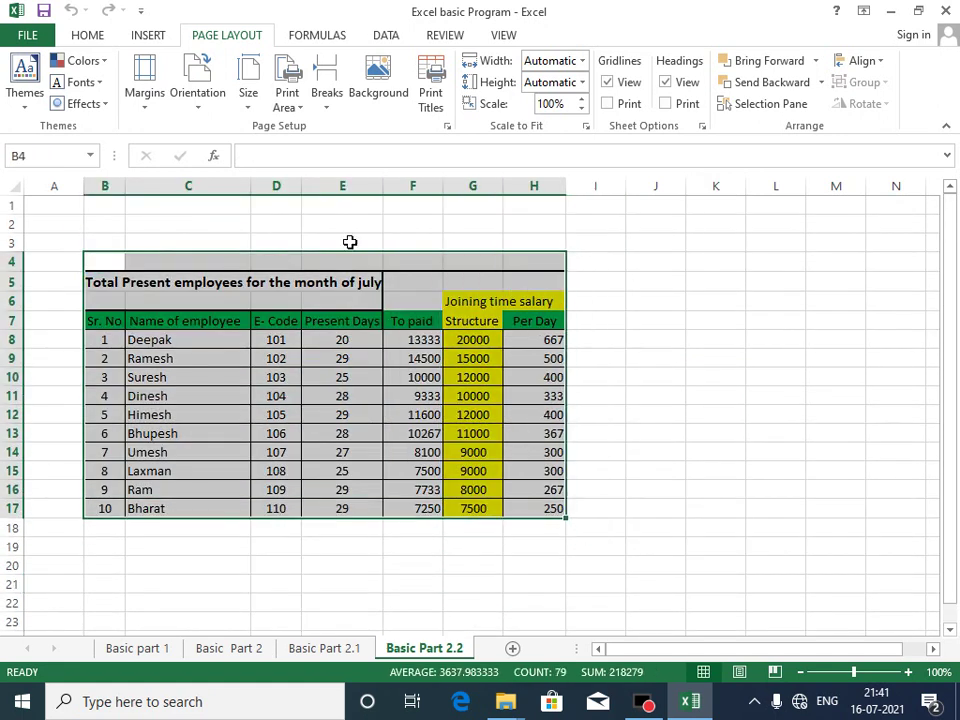
click(197, 105)
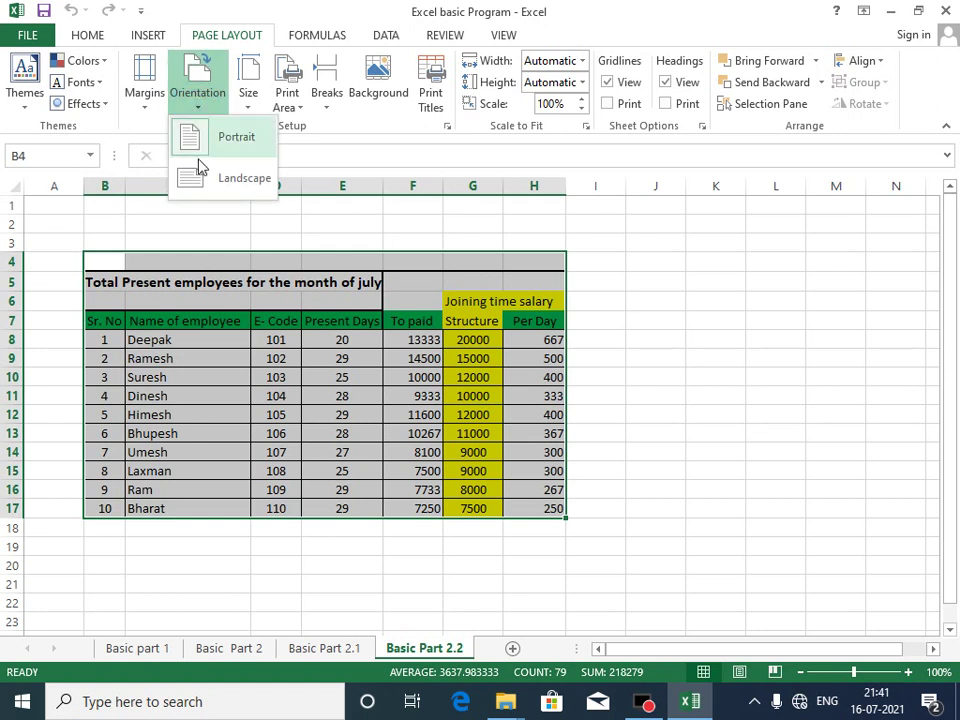
click(249, 105)
click(272, 390)
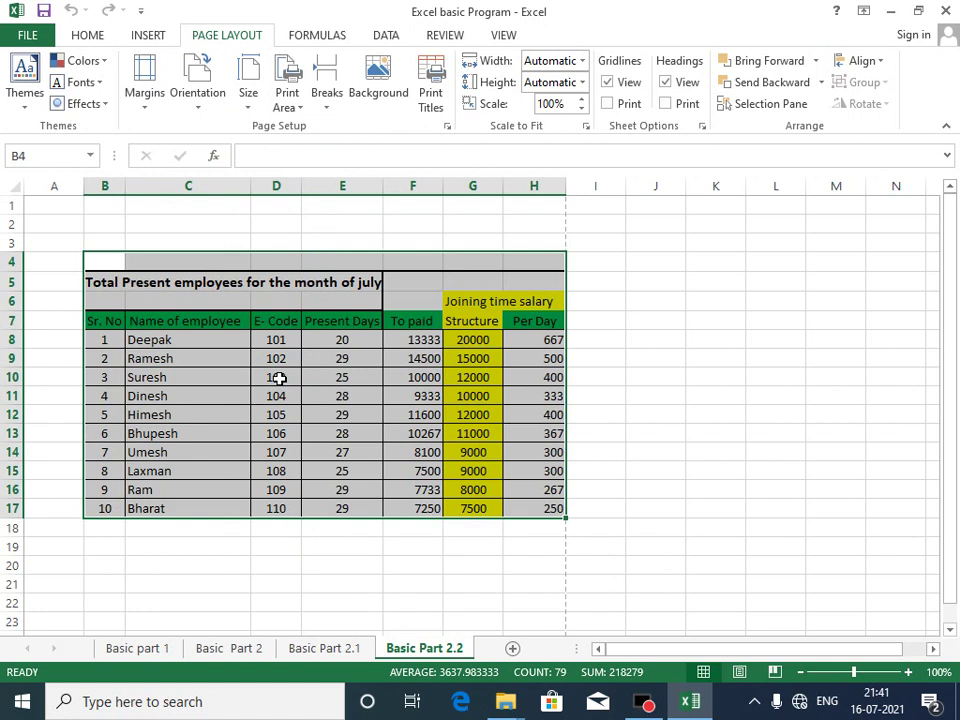
Open the print settings and preview for the Basic Part 2.2 sheet
key(ctrl+p)
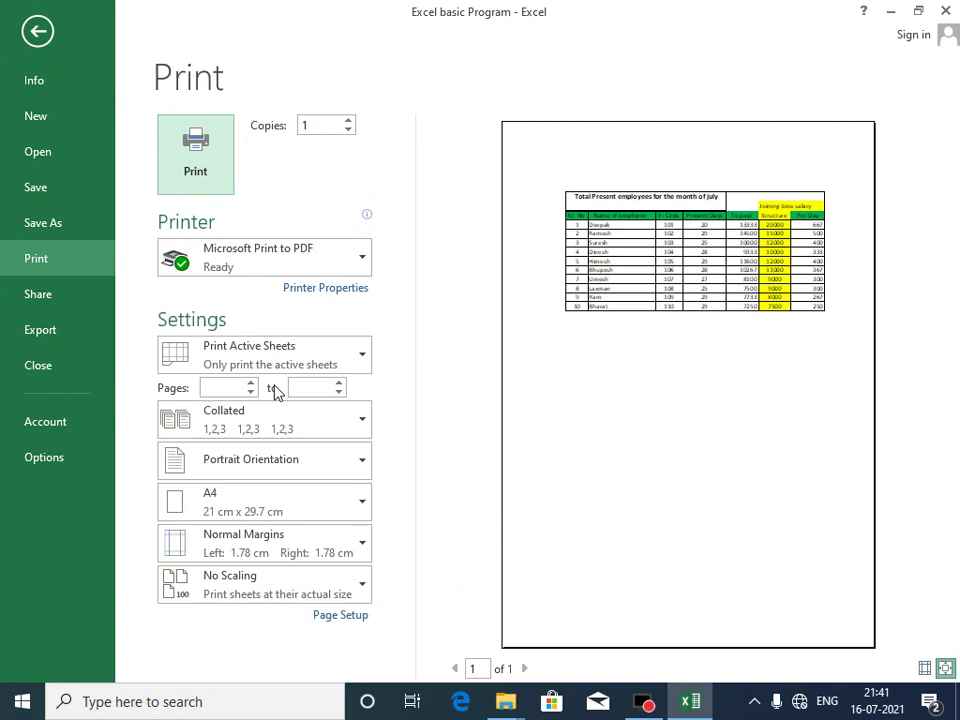
key(Escape)
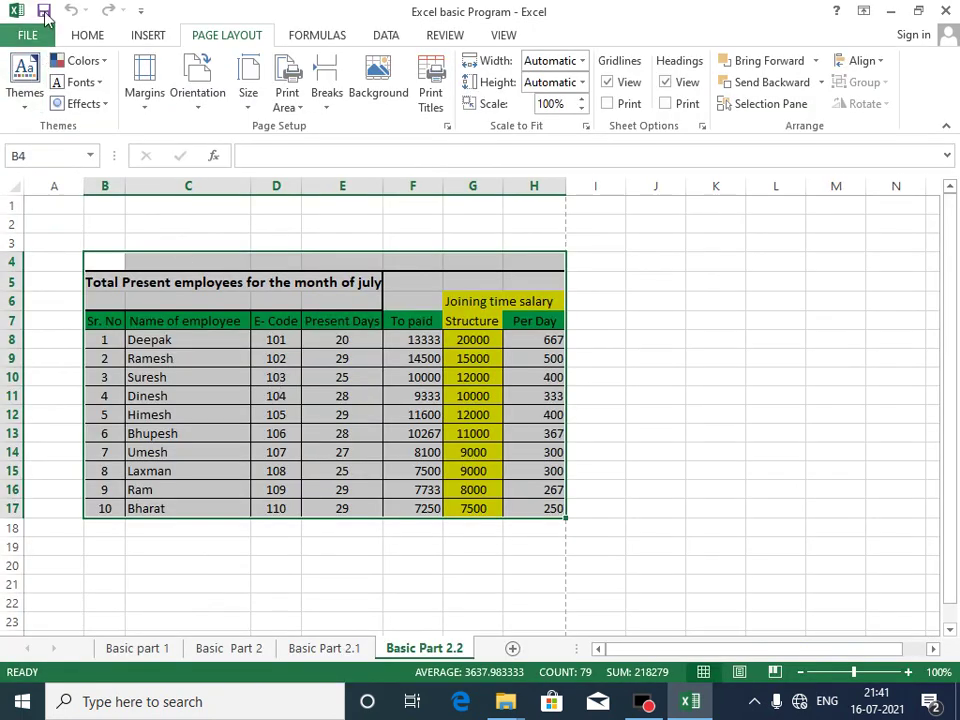
click(29, 37)
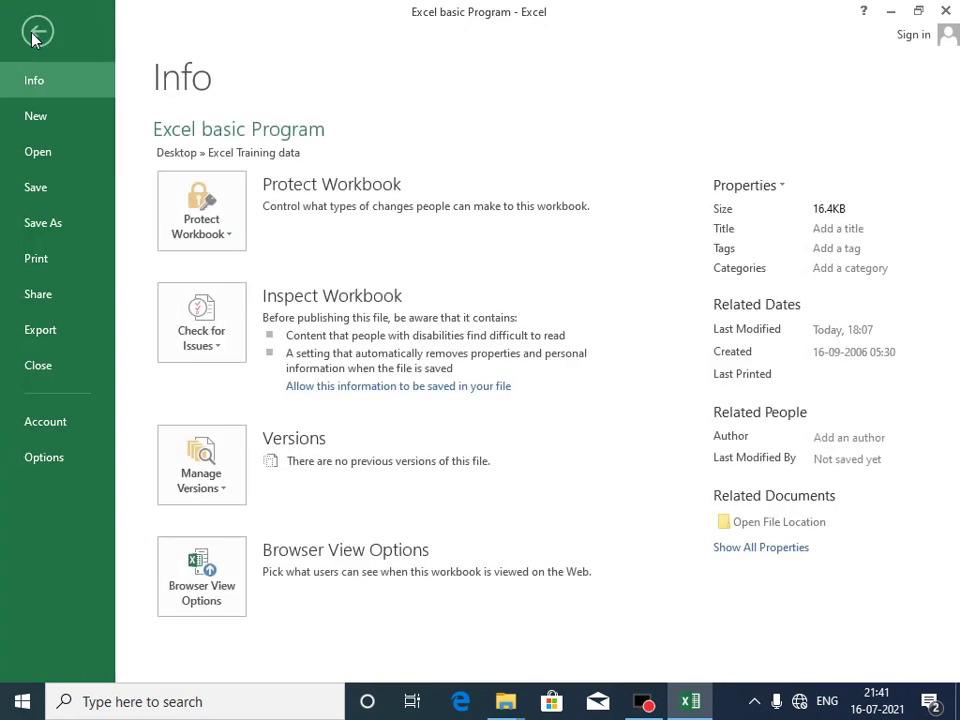
click(34, 259)
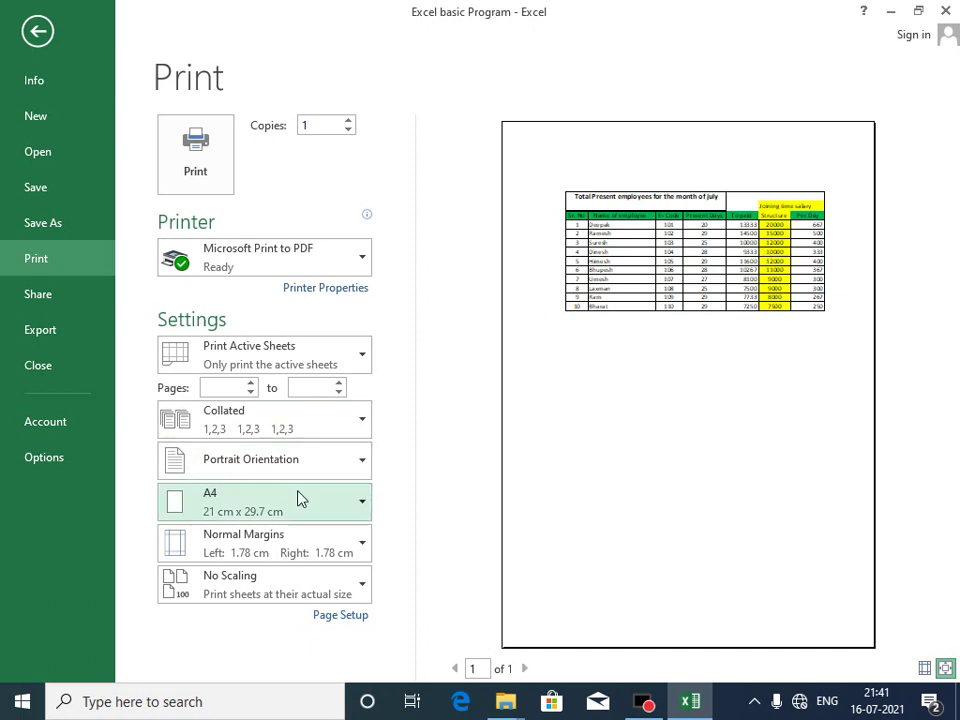
Keep the Normal margins and set the print scaling to Fit Sheet on One Page
click(315, 548)
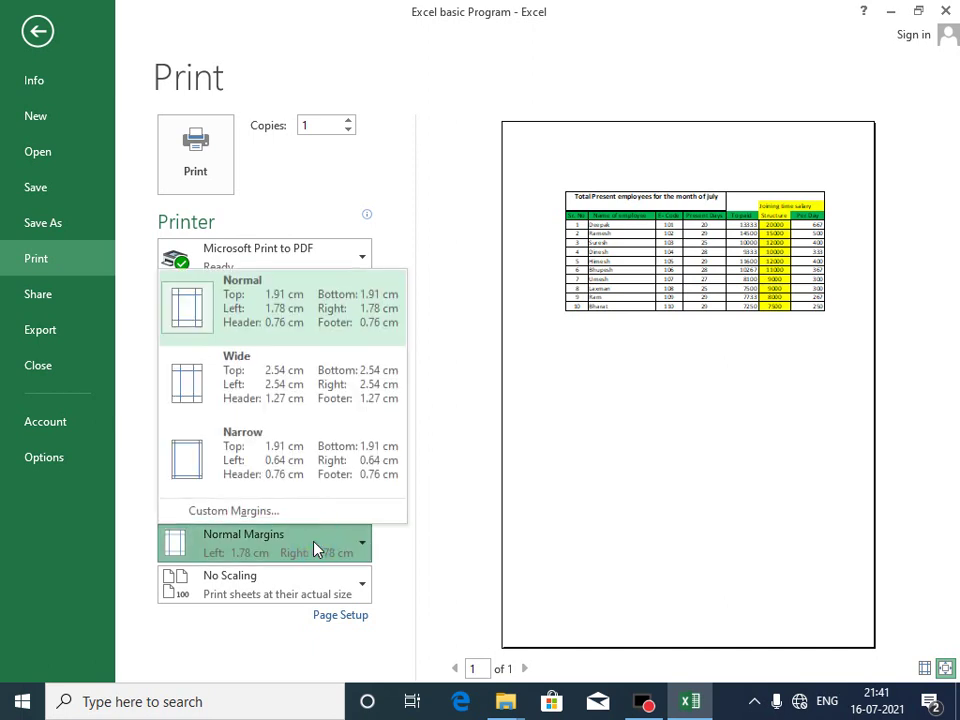
click(253, 326)
click(230, 582)
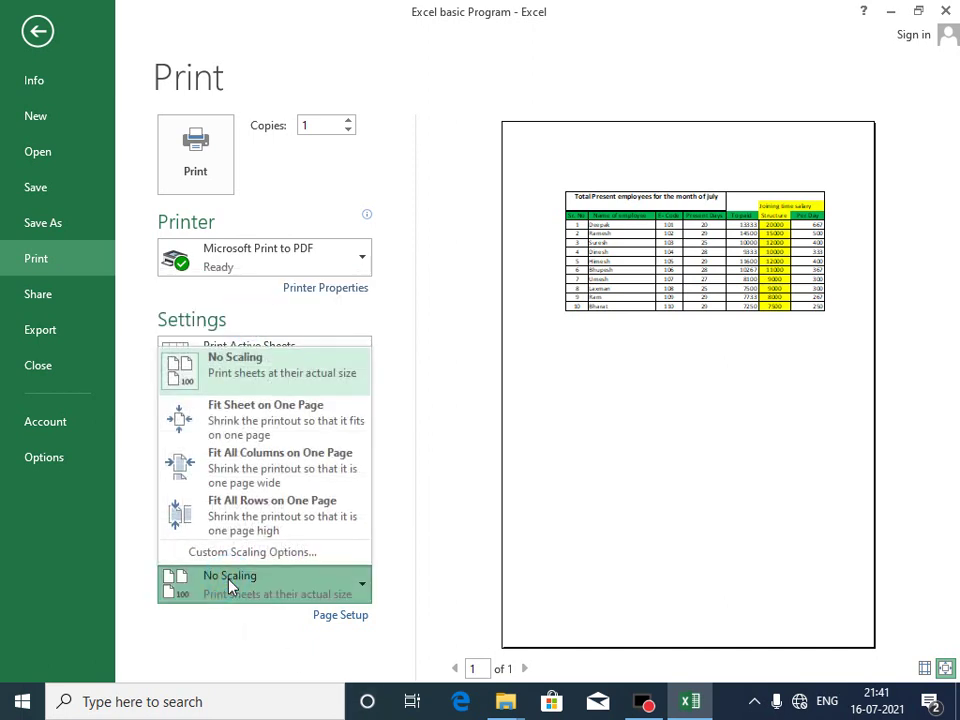
click(265, 440)
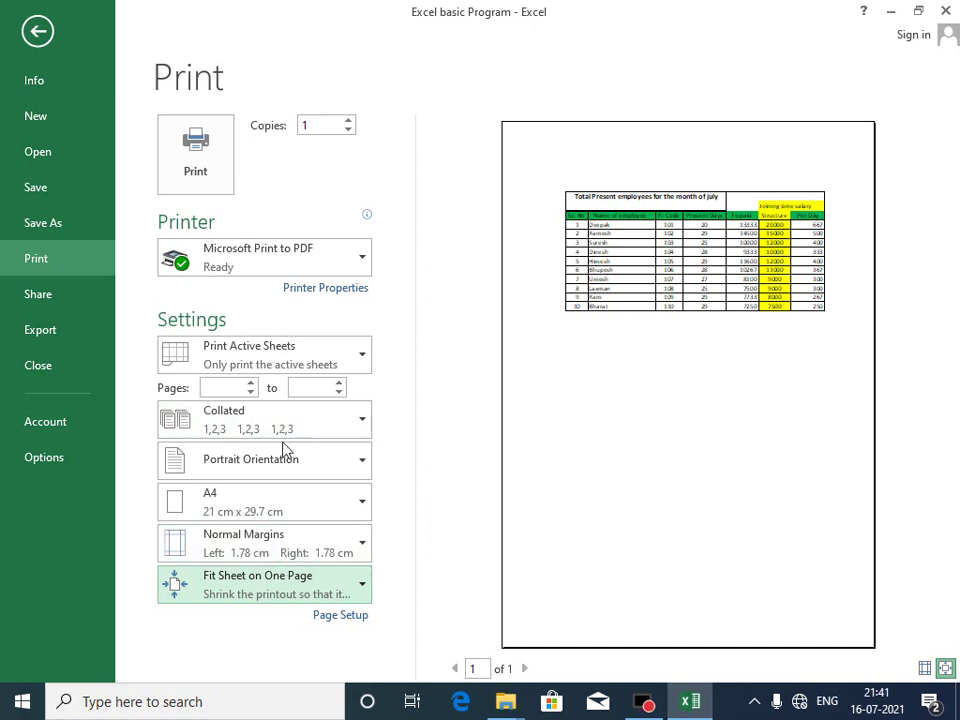
Preview the salary table in landscape orientation and return the page to portrait
click(274, 459)
click(237, 534)
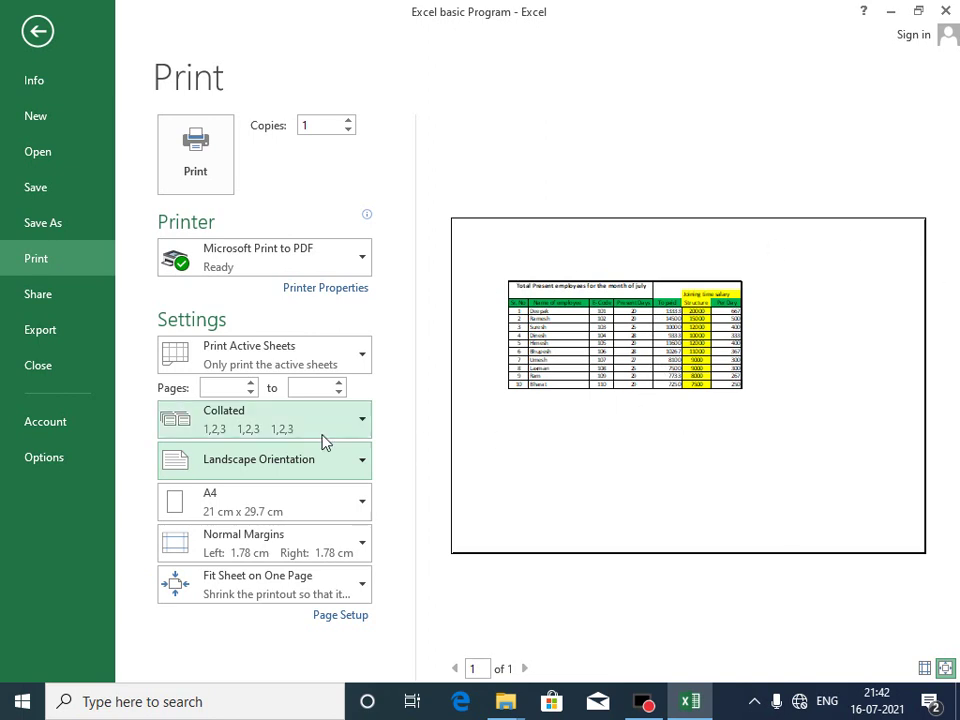
click(295, 456)
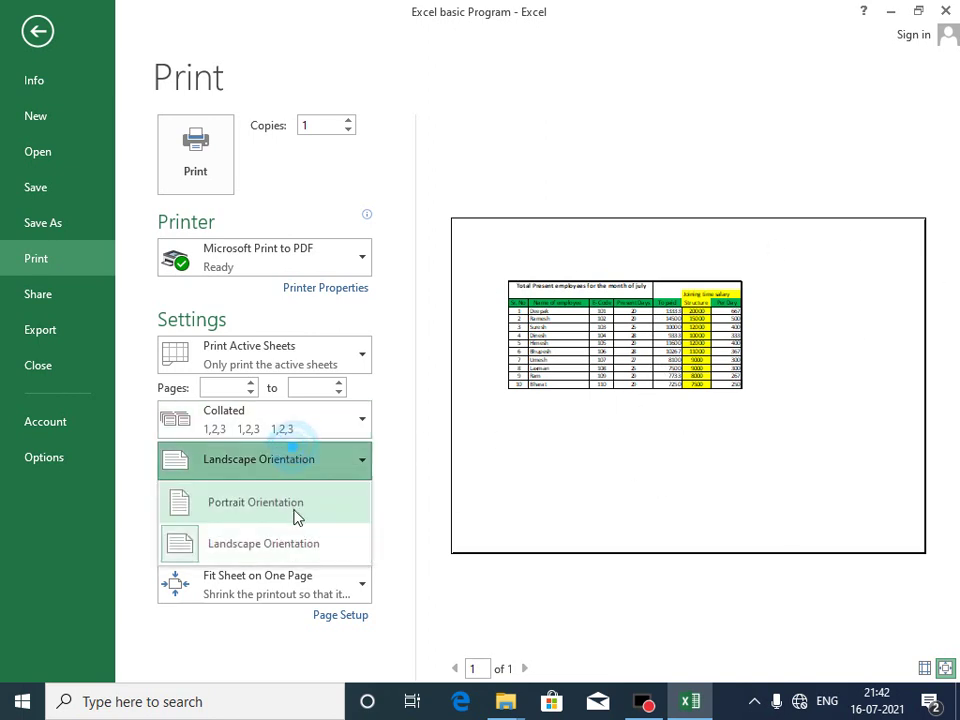
click(285, 508)
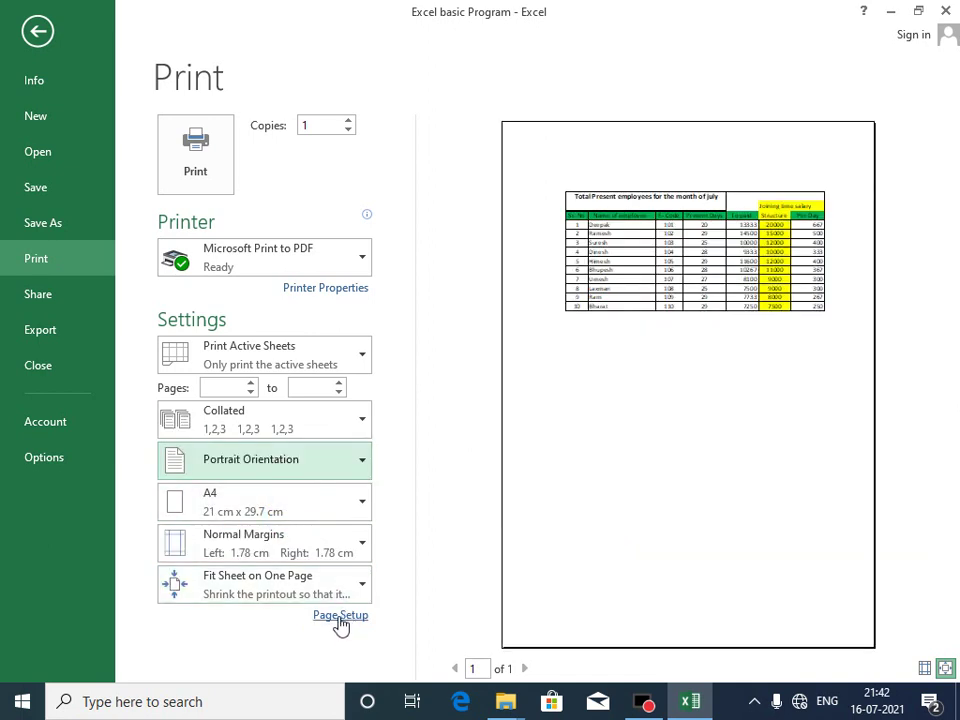
Change the page scaling from fit-to-page to an enlarged percentage of normal size
click(342, 622)
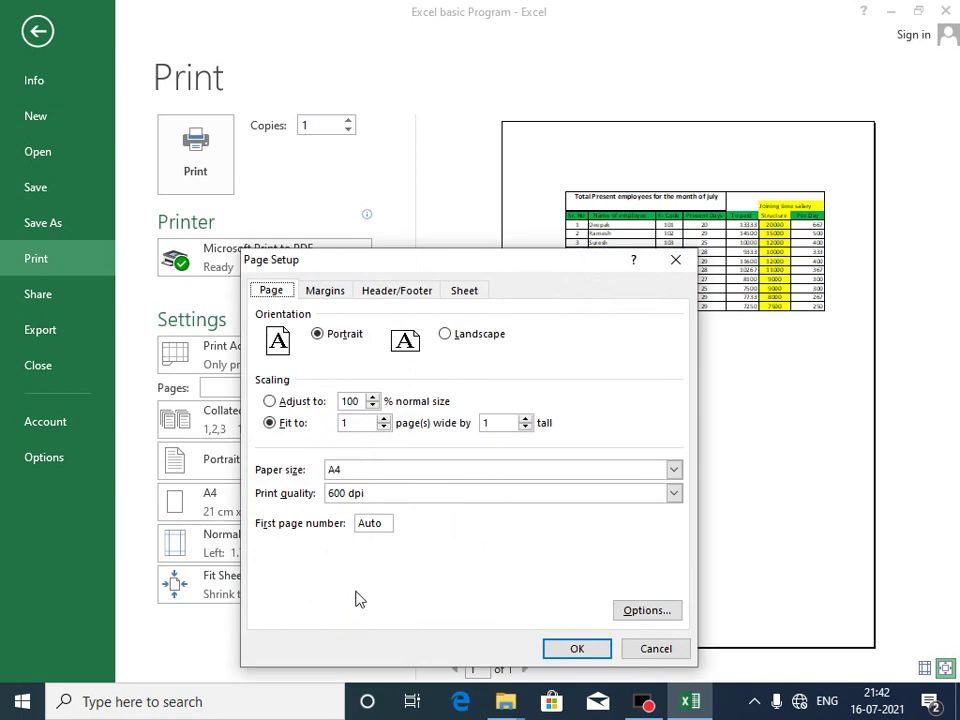
click(274, 403)
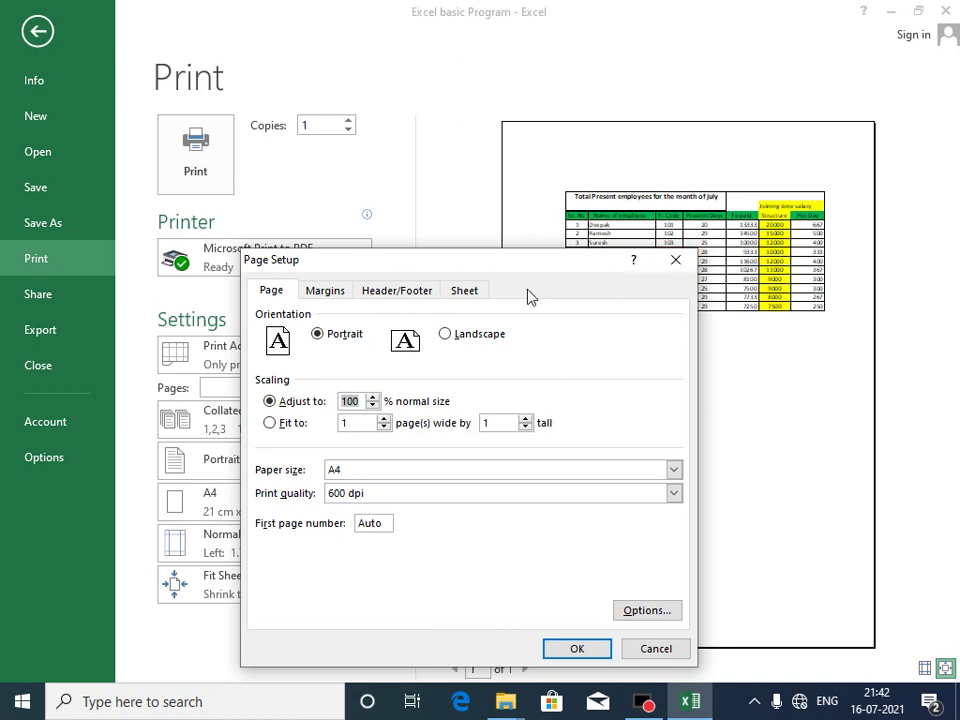
drag(553, 257, 340, 173)
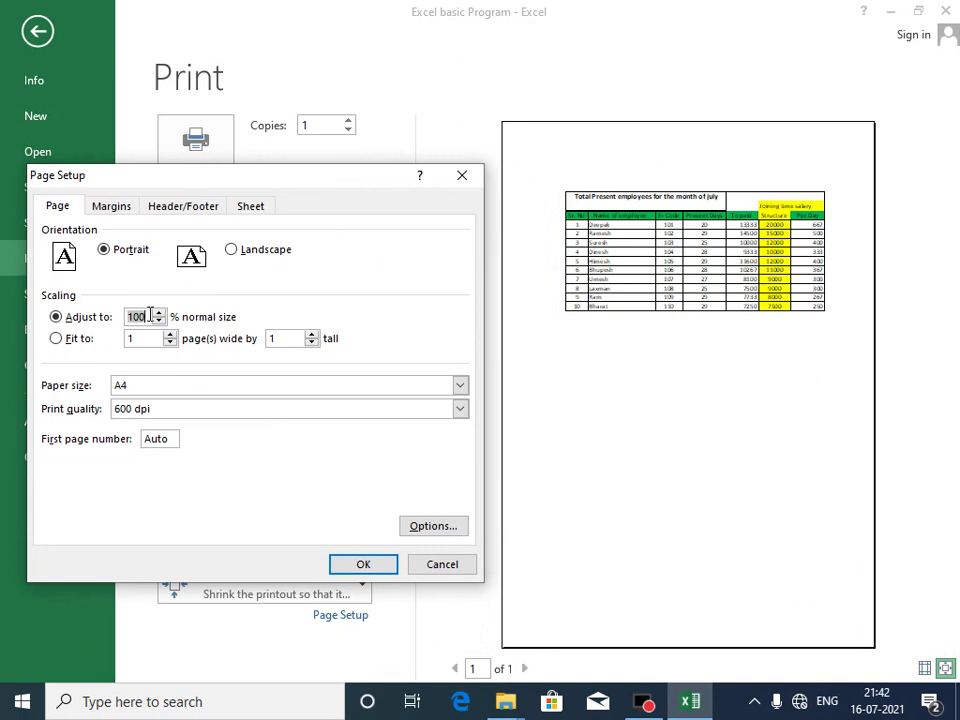
key(Return)
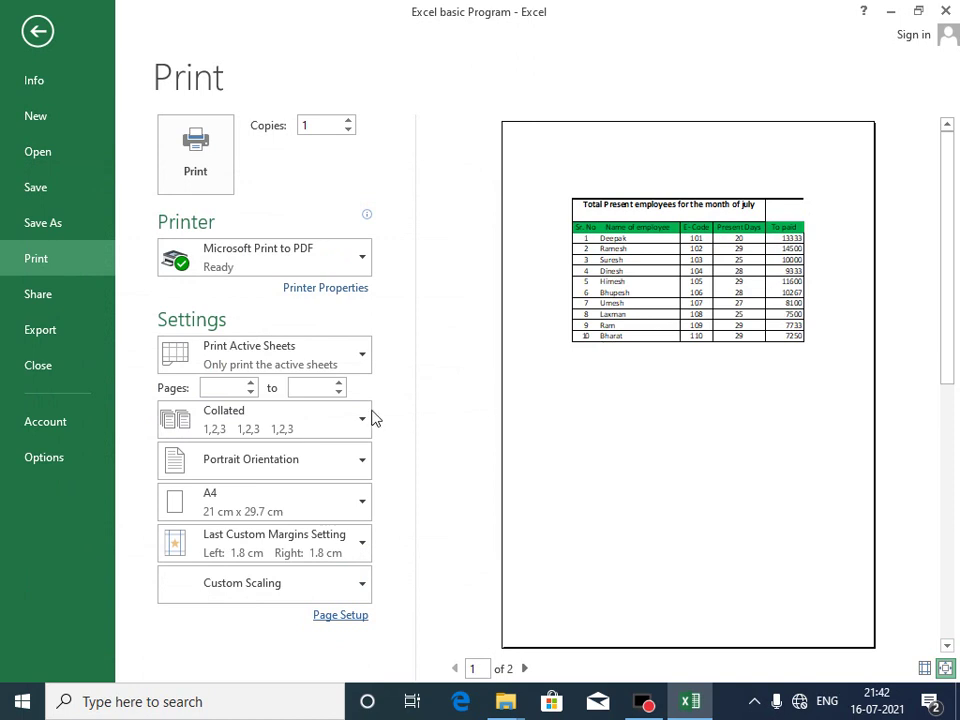
Switch the printout to landscape orientation and adjust its scaling to 135% of normal size
click(300, 459)
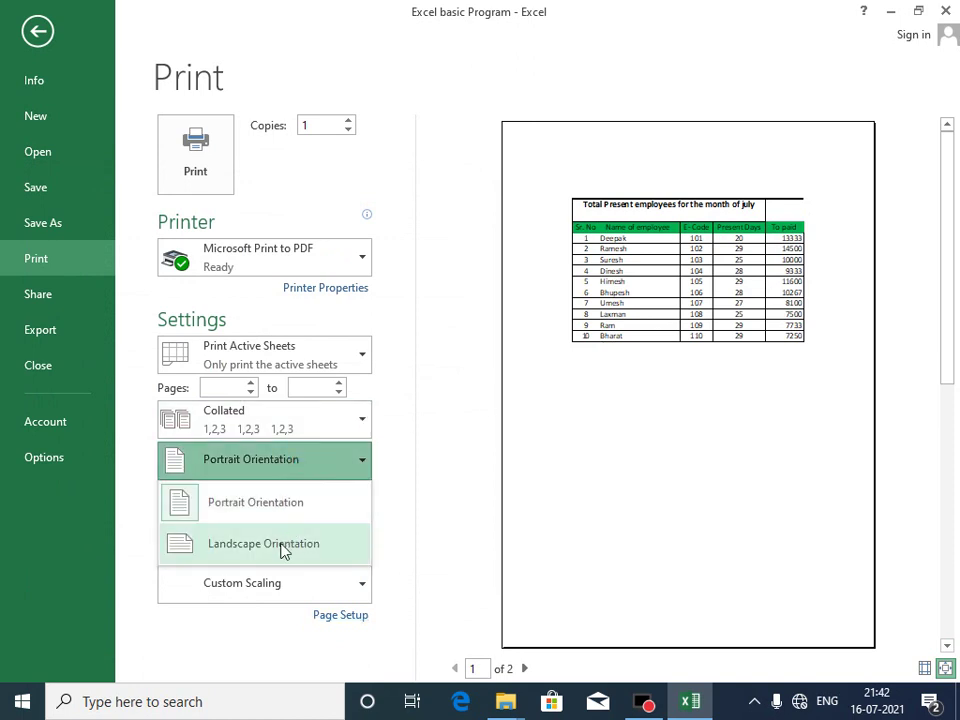
click(288, 544)
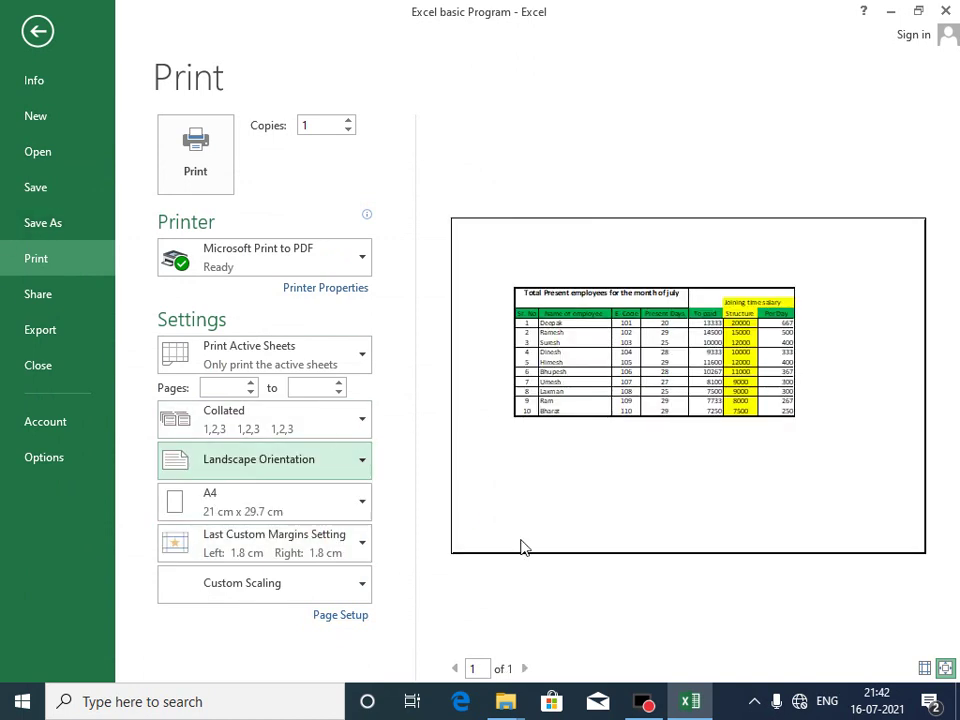
click(338, 614)
click(133, 315)
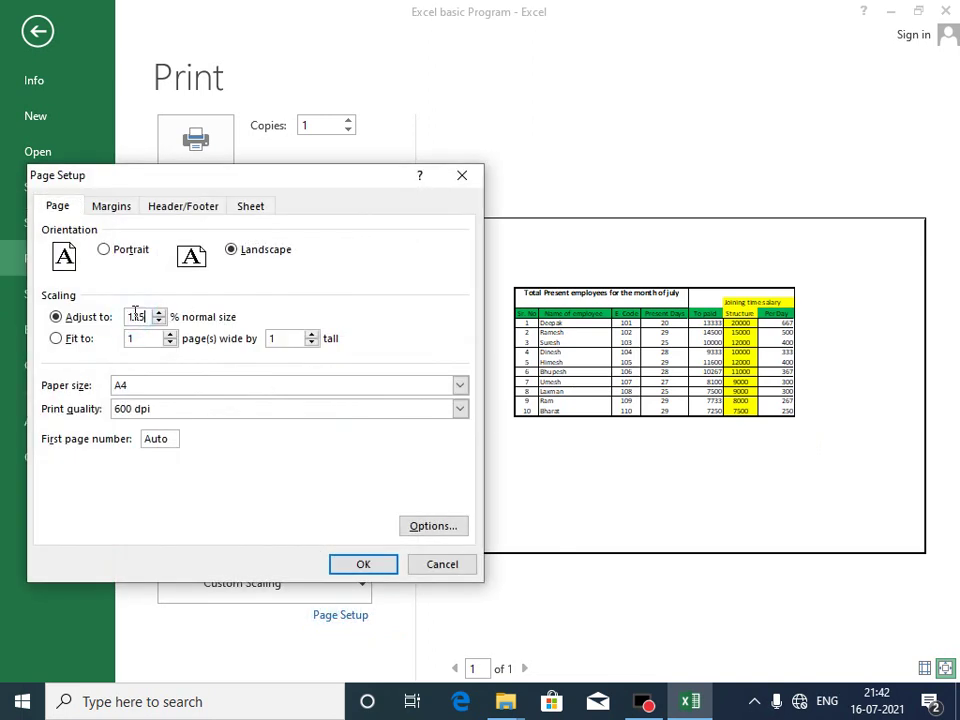
key(Return)
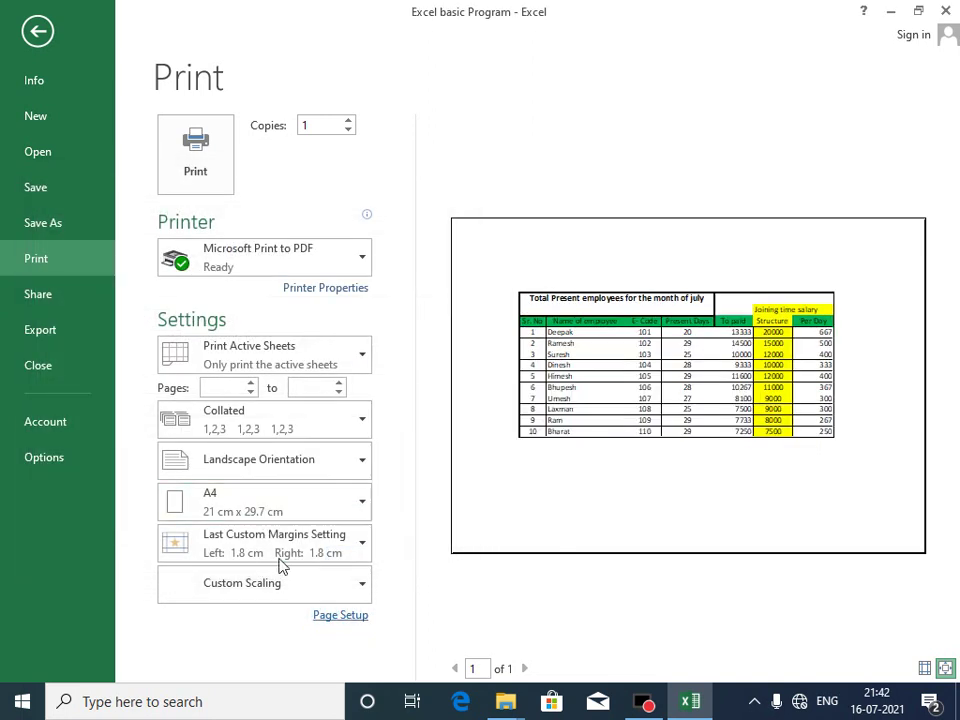
Set the salary table's print scaling to 150% of normal size and return to the worksheet
click(341, 615)
drag(148, 317, 79, 317)
text(150)
key(Return)
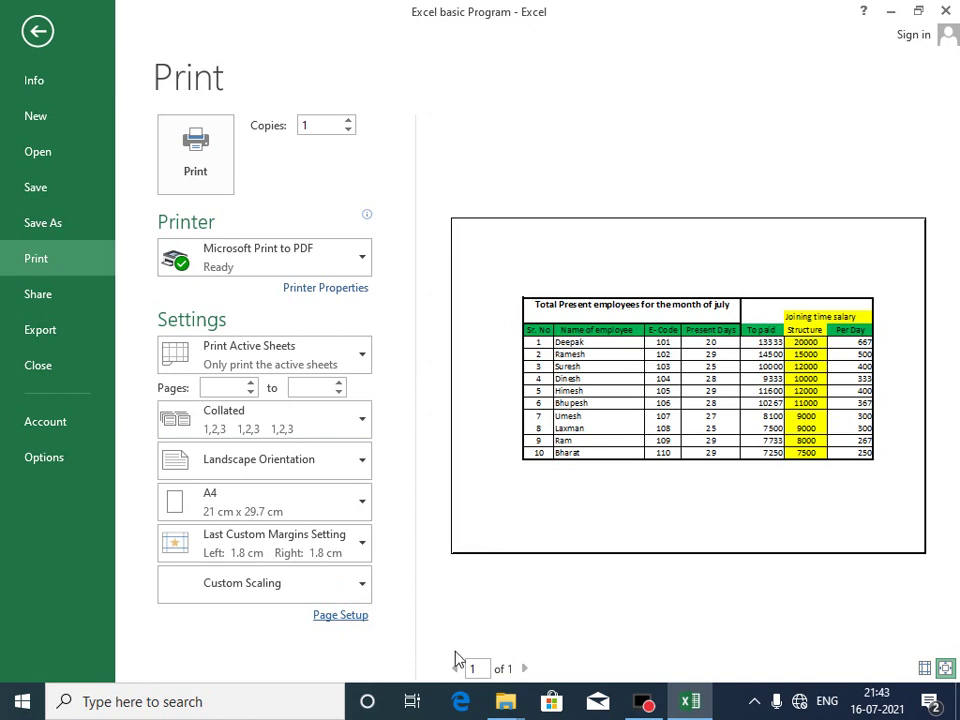
click(37, 31)
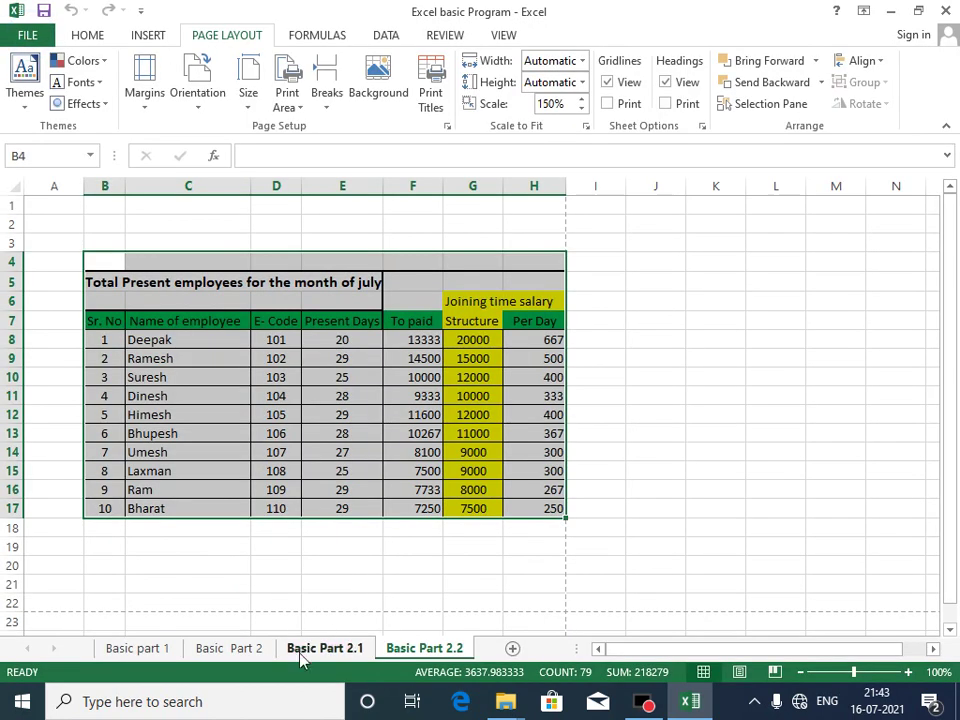
Switch to the Basic Part 2 sheet and select its attendance data from A2 through AI15
click(300, 657)
click(233, 650)
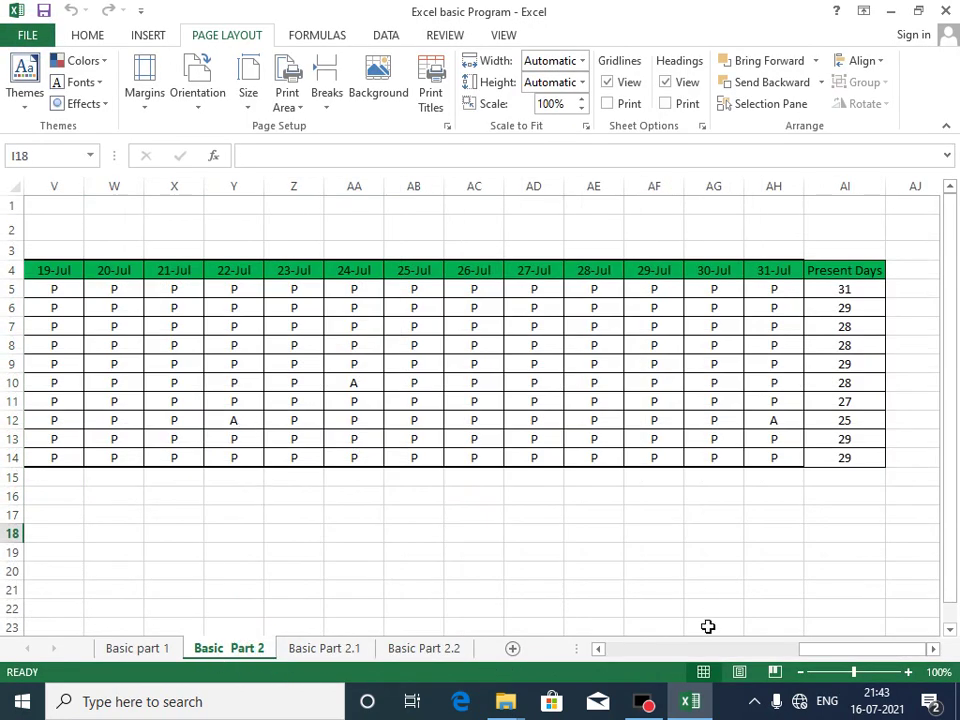
drag(806, 648, 606, 648)
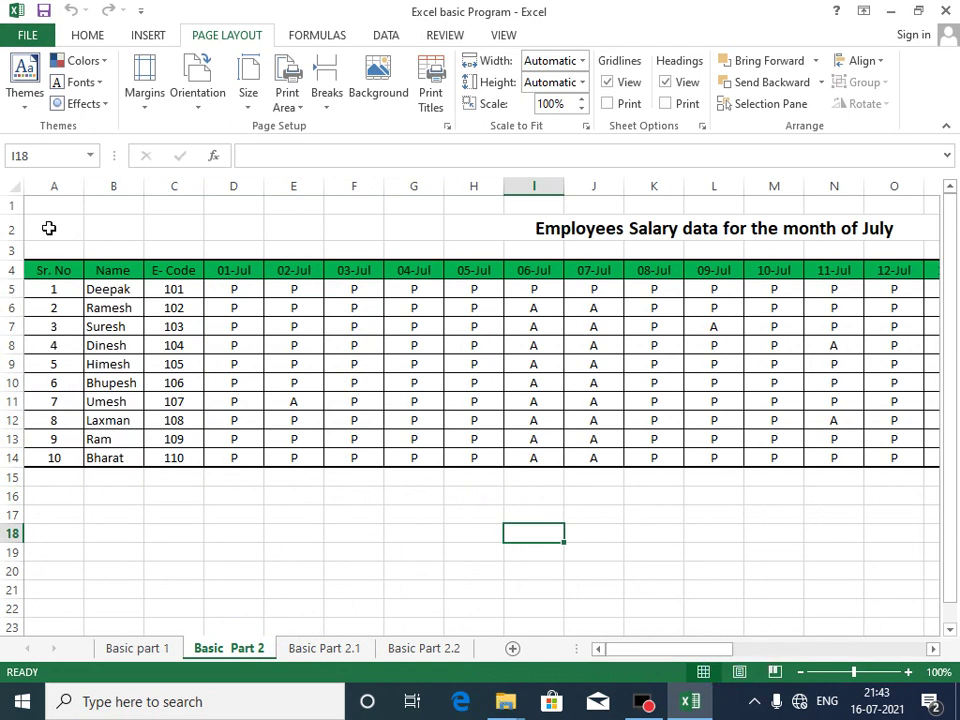
drag(47, 223, 806, 471)
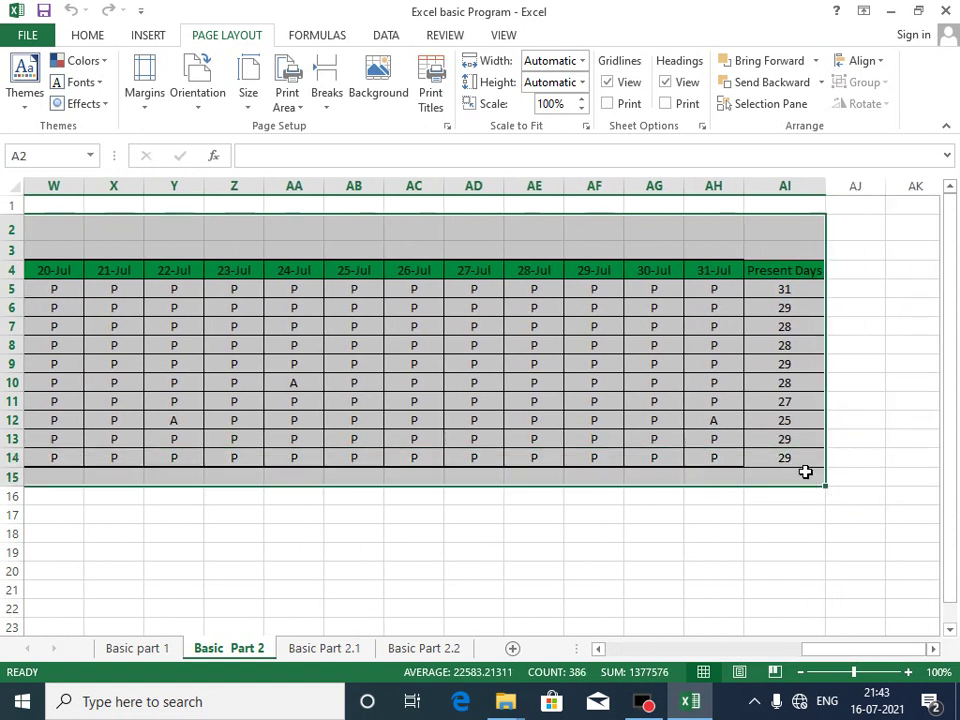
Examine the Basic Part 2 sheet's print preview and its orientation, scaling and paper size settings
click(185, 105)
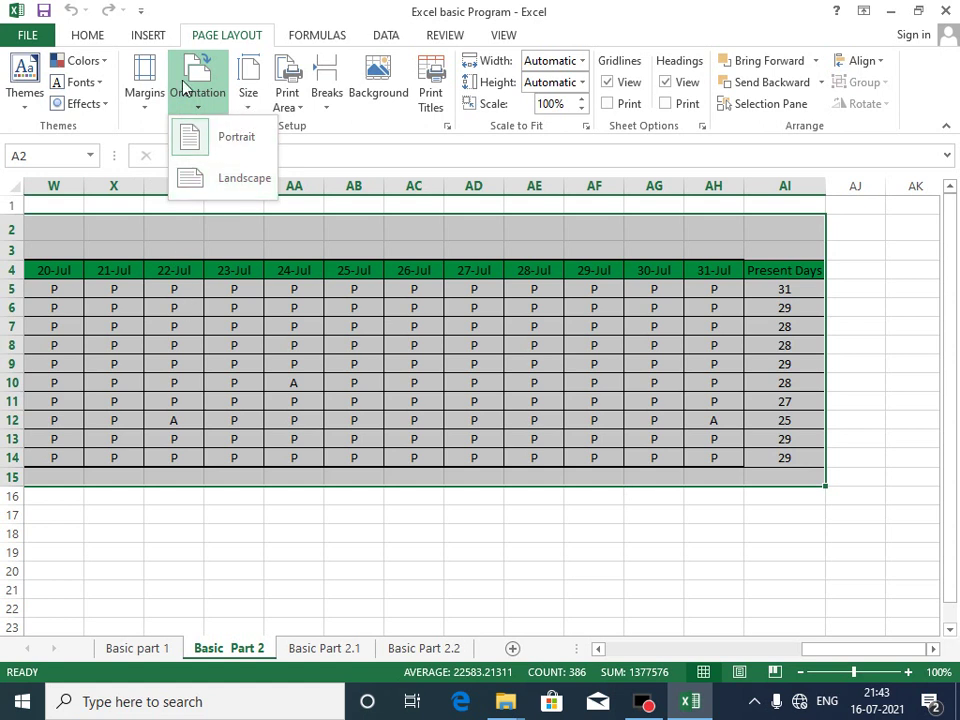
click(27, 38)
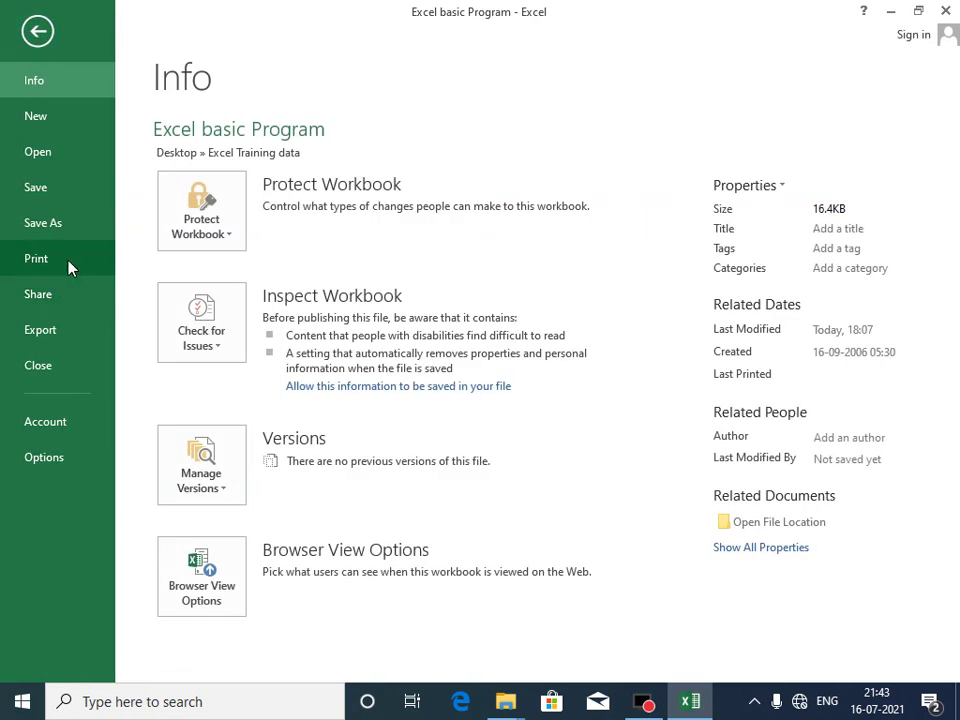
click(67, 259)
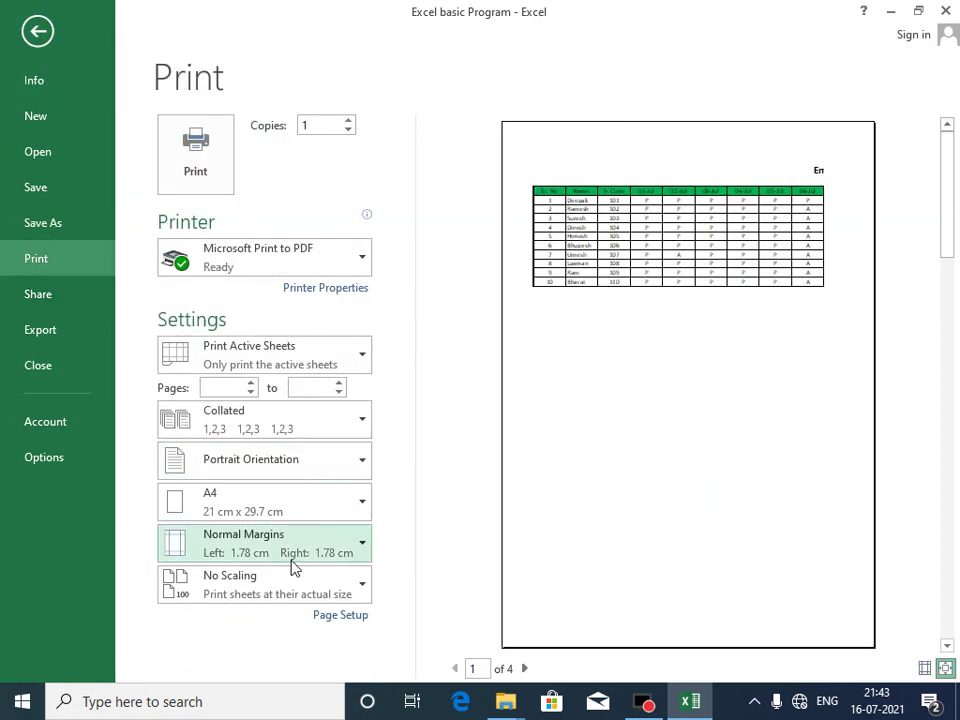
click(340, 616)
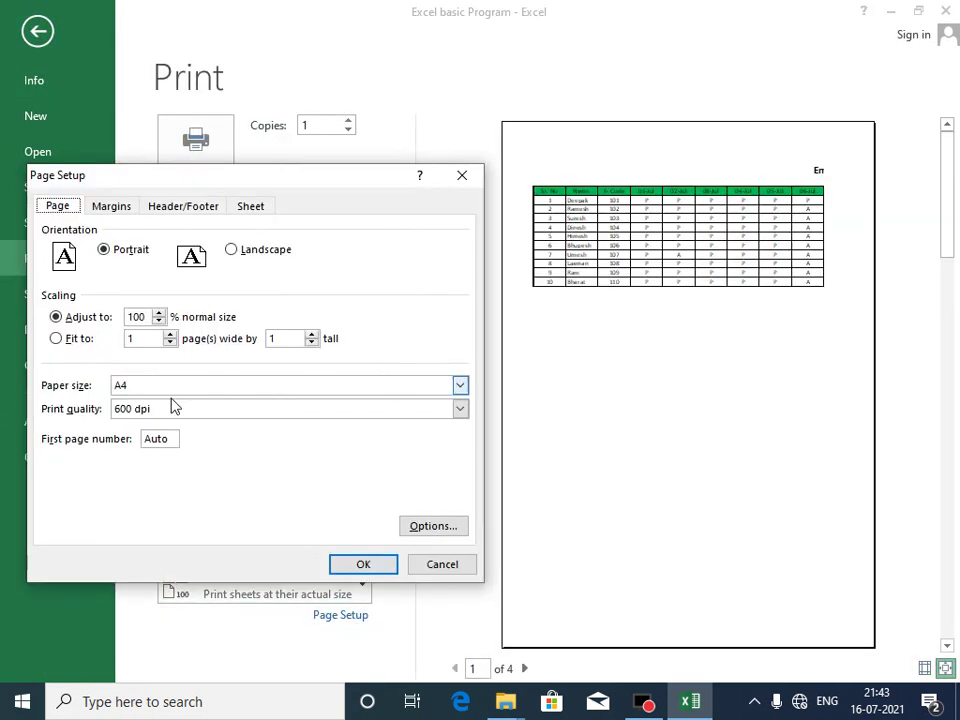
click(170, 388)
click(168, 388)
click(438, 564)
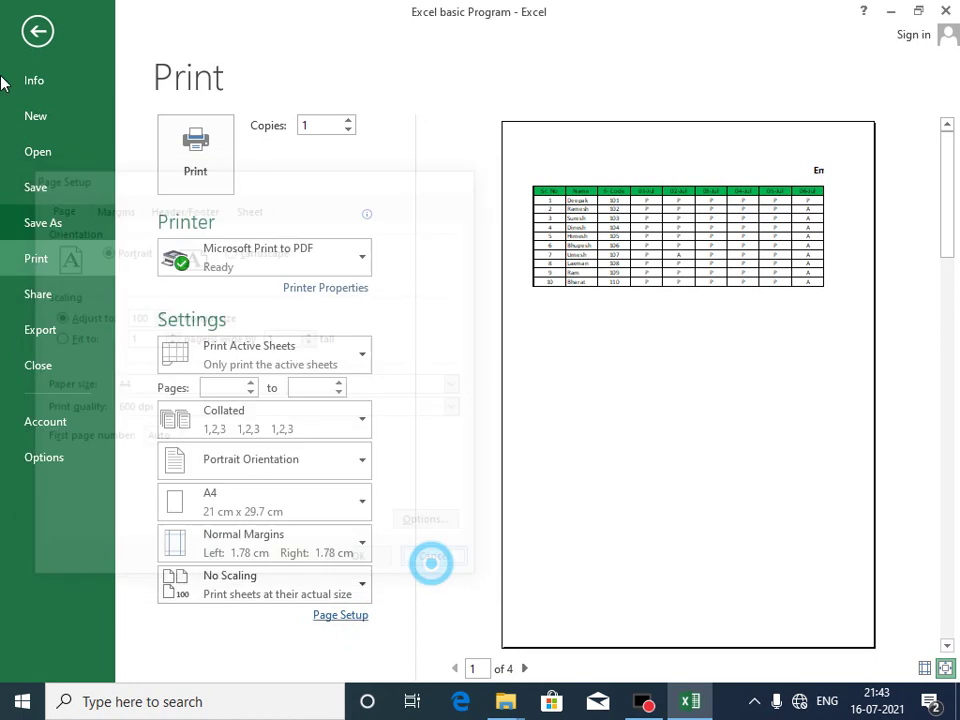
click(40, 33)
click(22, 35)
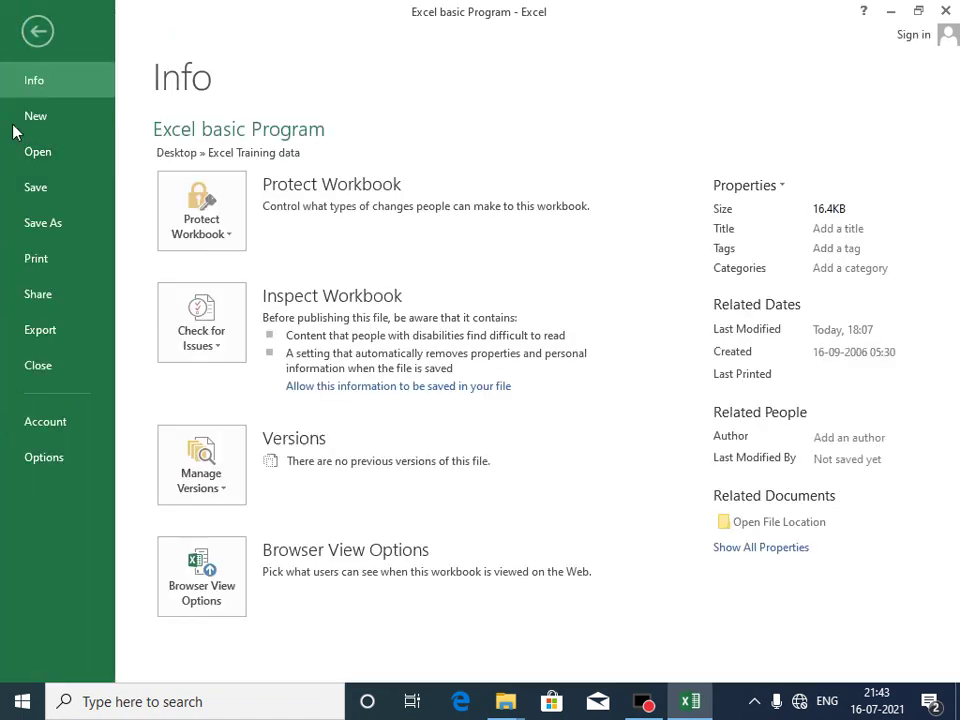
click(57, 260)
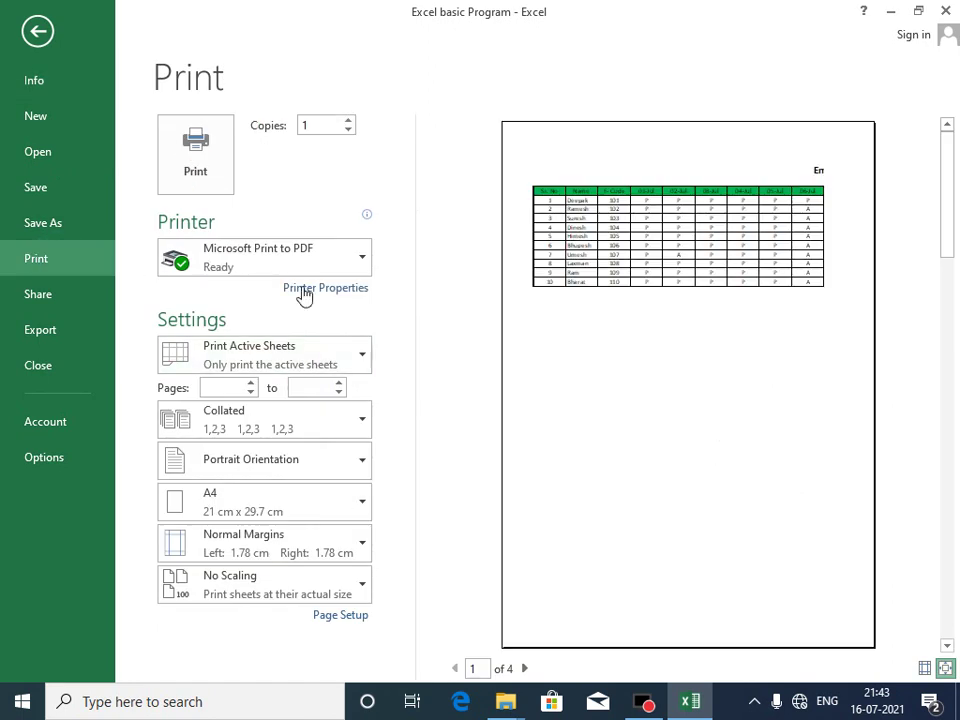
Leave the print preview and save the workbook
click(34, 38)
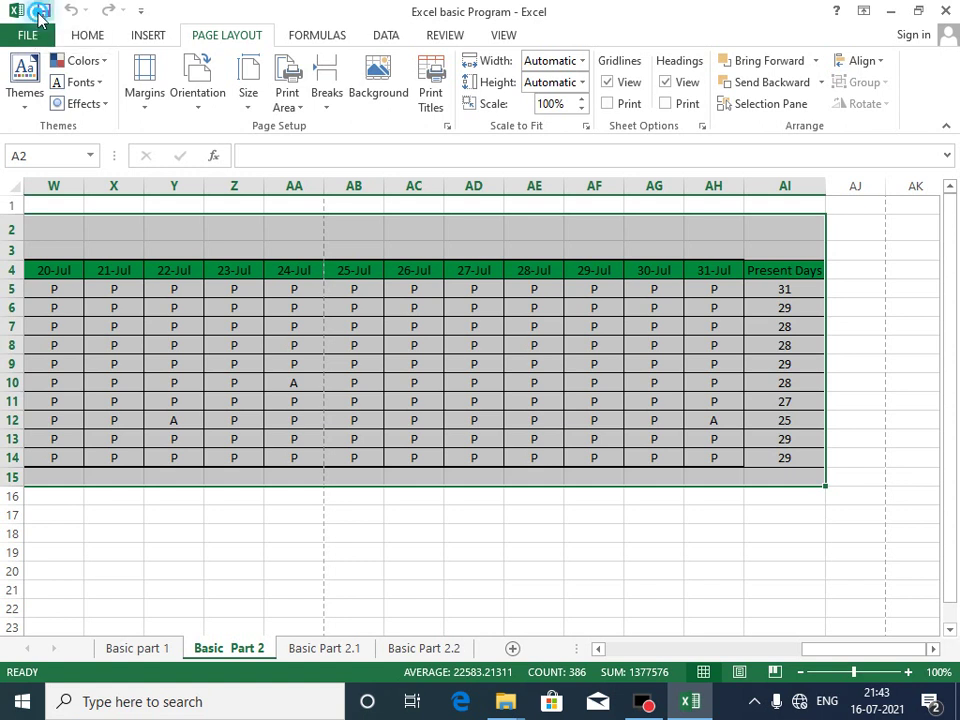
click(27, 35)
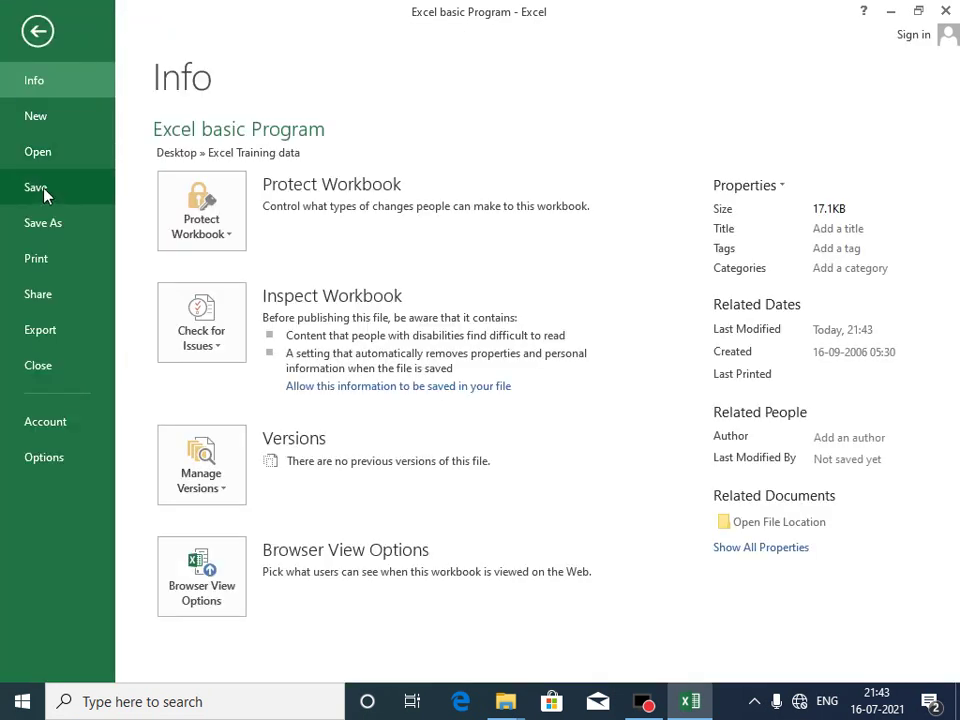
click(32, 187)
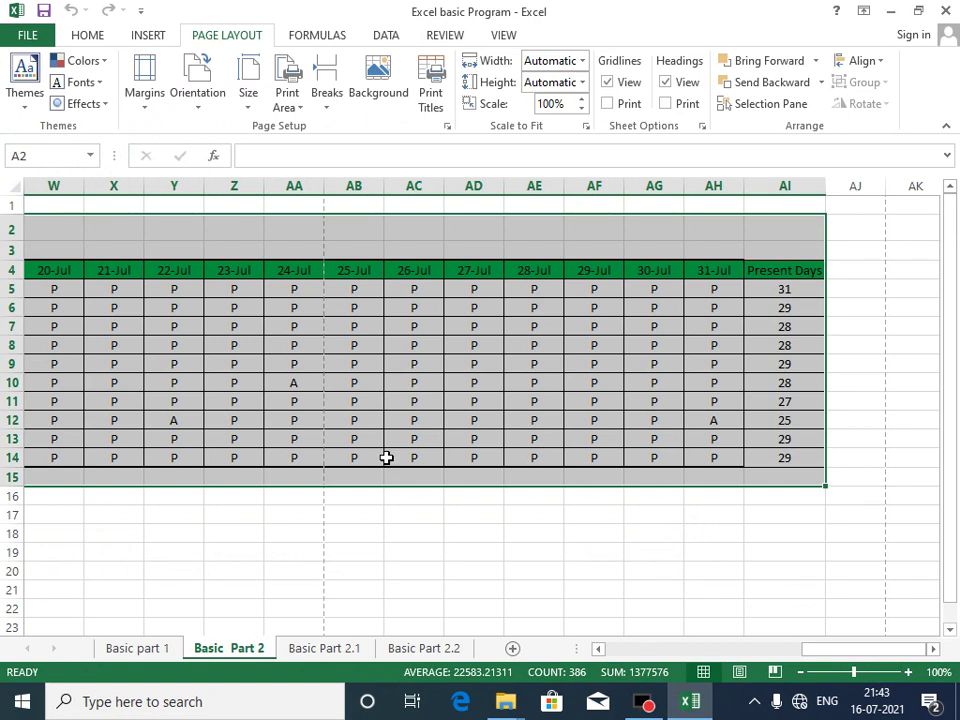
Set the attendance sheet's printout to landscape orientation and page through the print preview
key(ctrl+p)
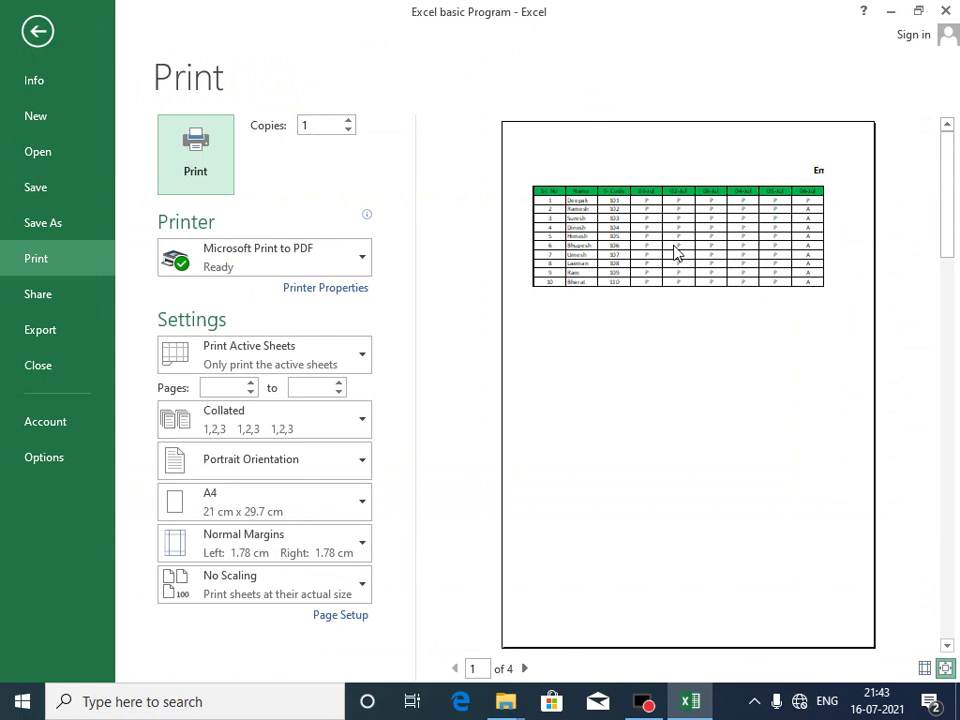
click(306, 463)
click(290, 533)
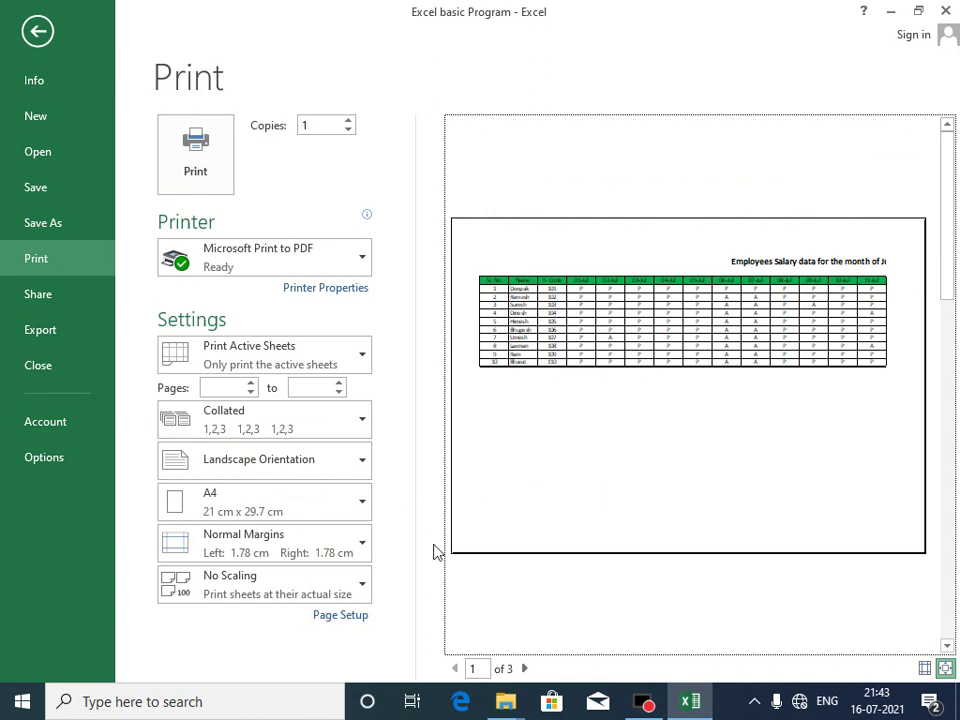
click(524, 668)
click(524, 668)
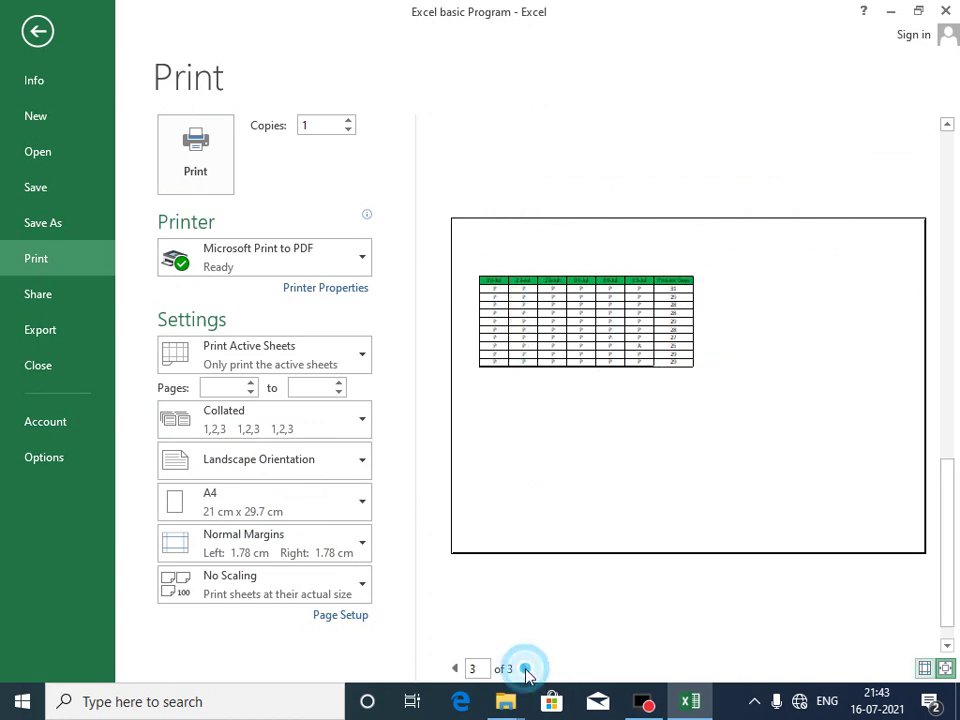
click(454, 668)
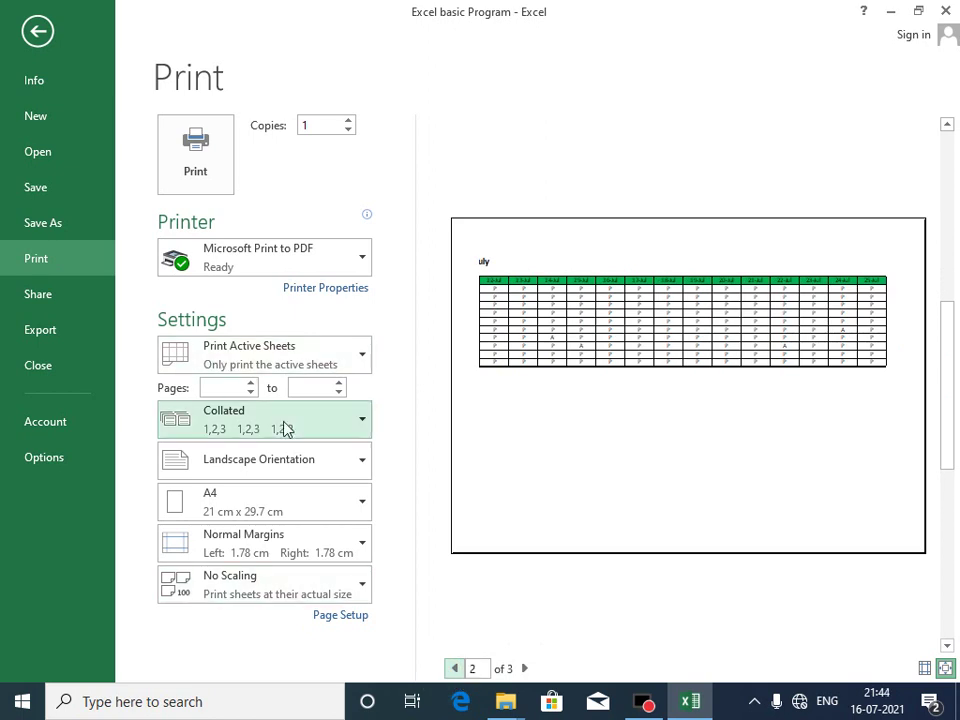
Scale the attendance printout to fit 1 page wide by 1 tall
click(340, 616)
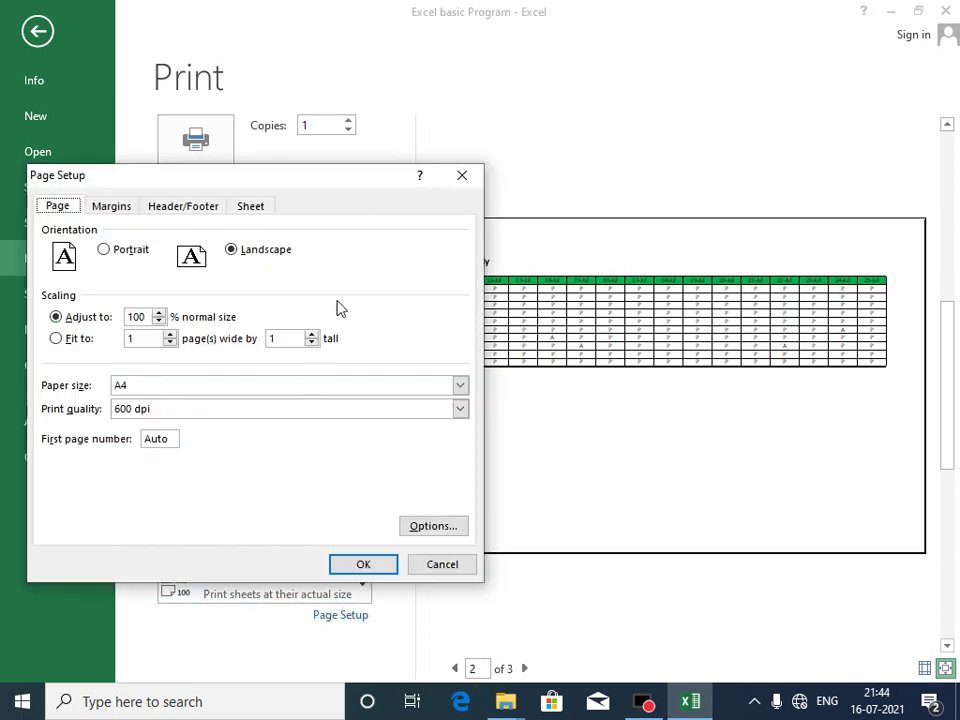
click(70, 340)
click(364, 564)
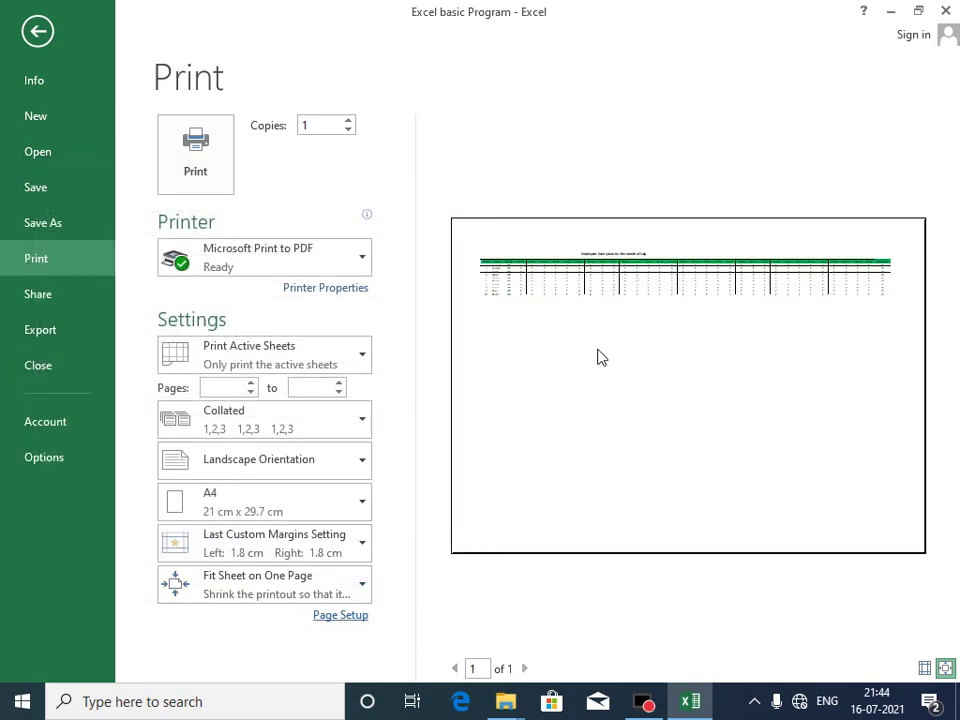
click(621, 296)
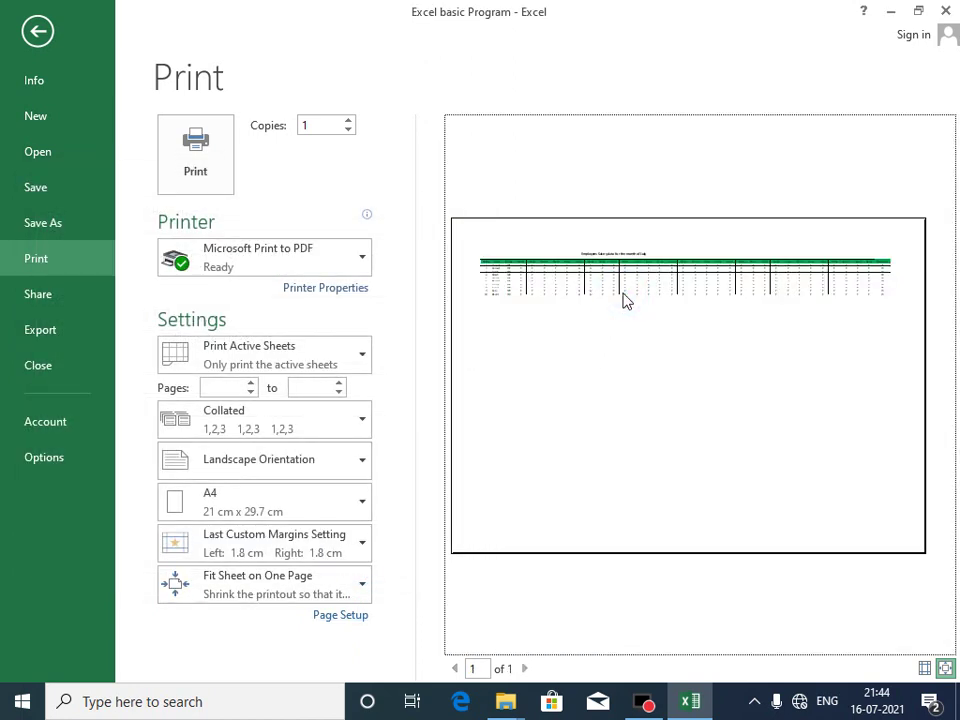
Change the fit-to-pages scaling to 1 page wide by 2 tall
click(330, 612)
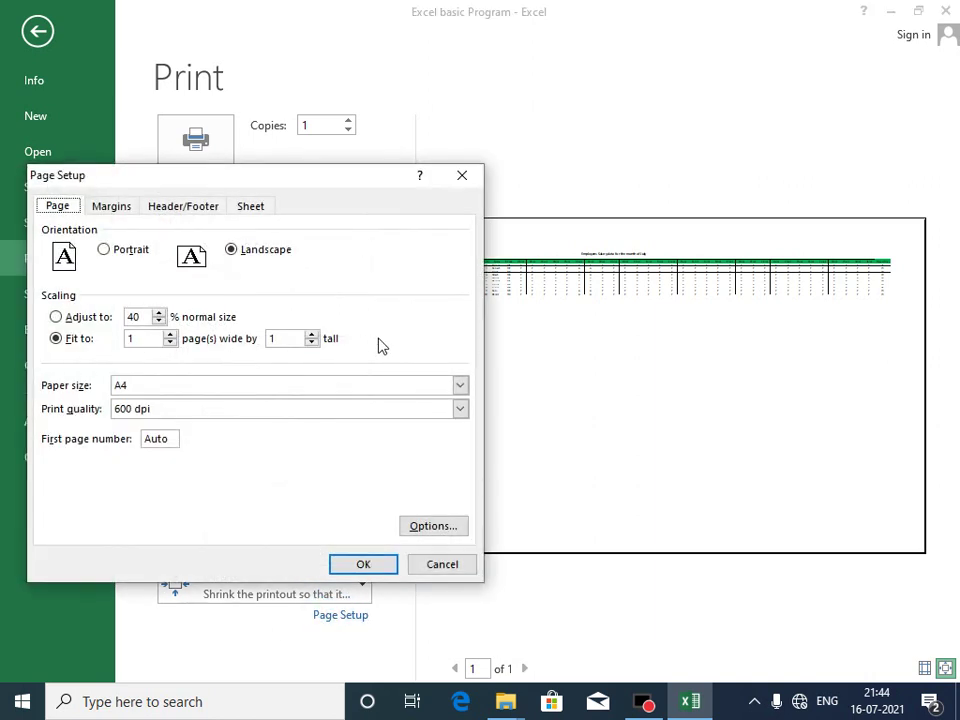
double_click(296, 338)
text(2)
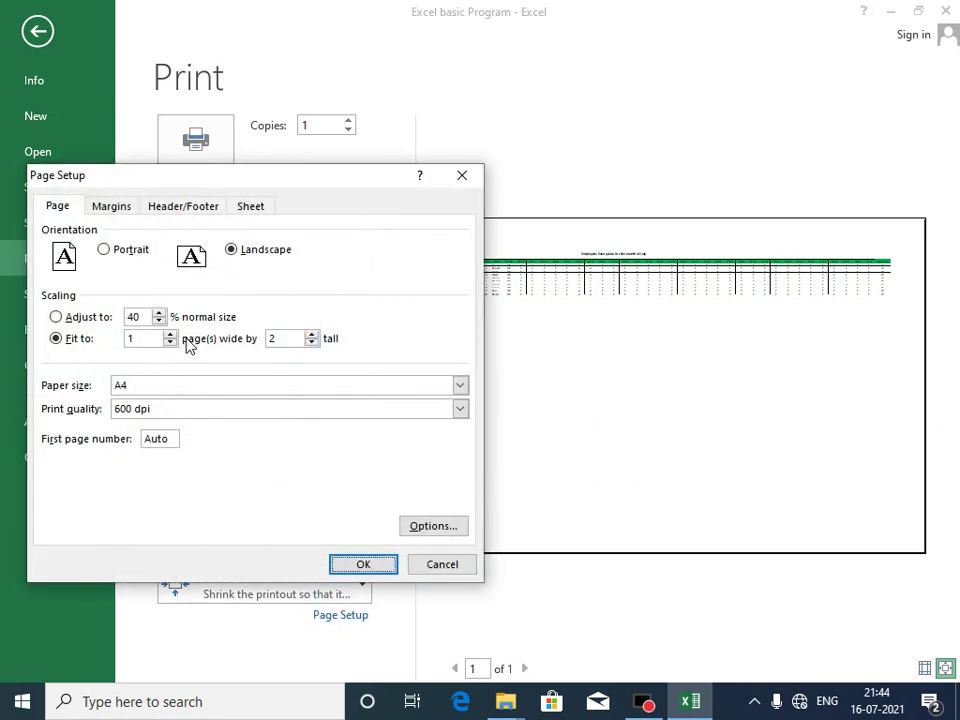
key(Return)
click(611, 384)
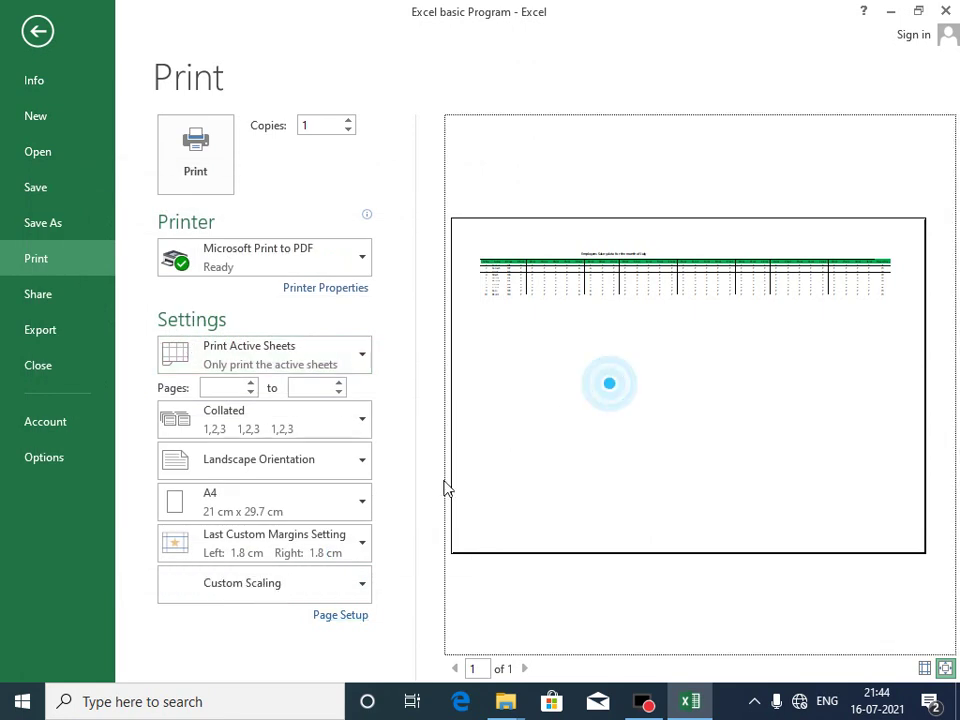
Set the fit-to-pages scaling to 2 pages wide and look through the previewed pages
click(352, 616)
click(134, 339)
text(1)
key(BackSpace)
text(2)
key(Return)
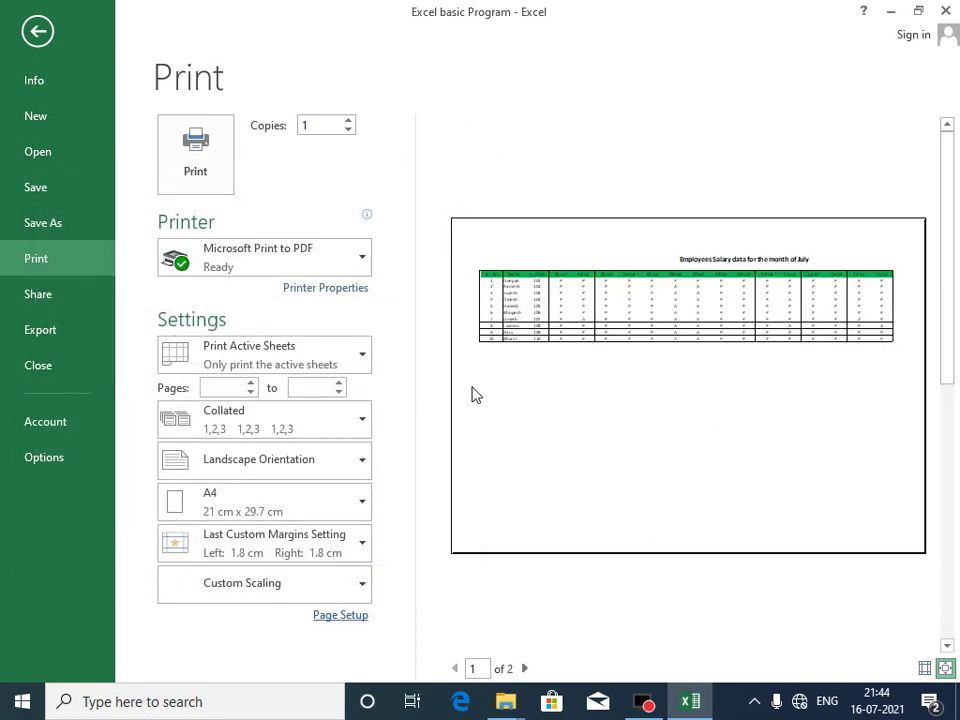
scroll(586, 414, down, 1)
scroll(586, 416, up, 1)
scroll(587, 419, down, 1)
scroll(589, 420, up, 1)
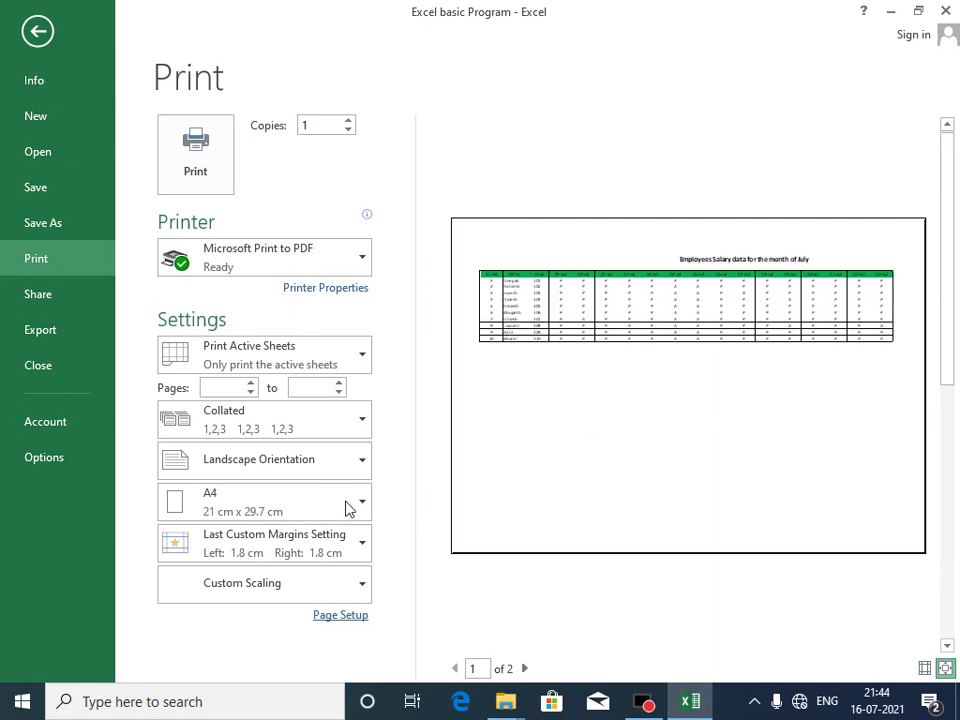
Switch the scaling from fit-to-pages to the percentage option, keeping 79% of normal size
click(288, 509)
click(340, 614)
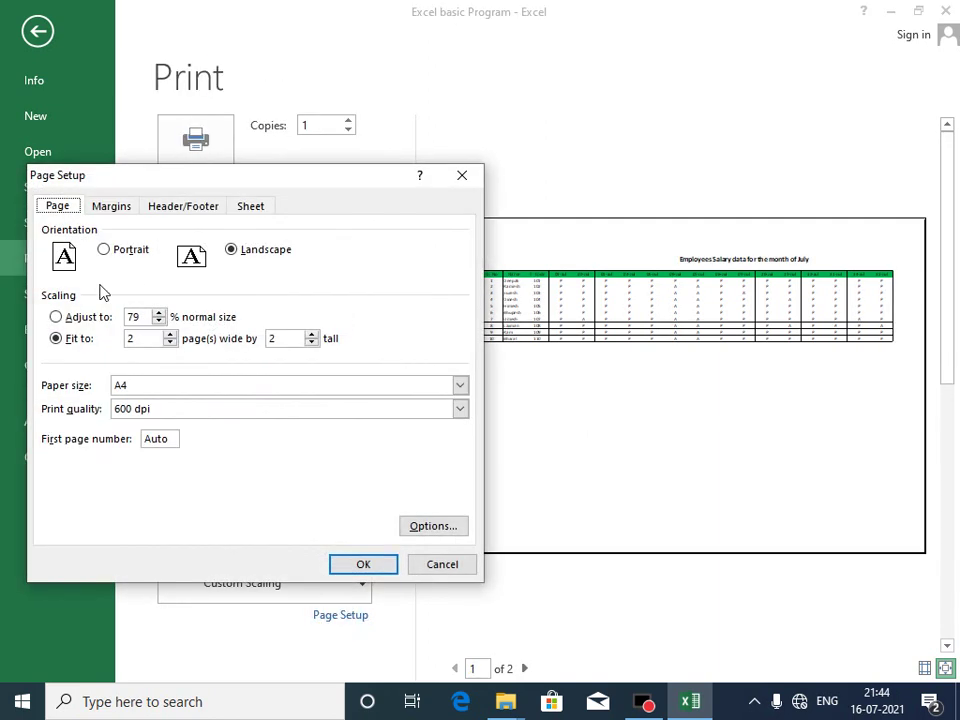
click(57, 316)
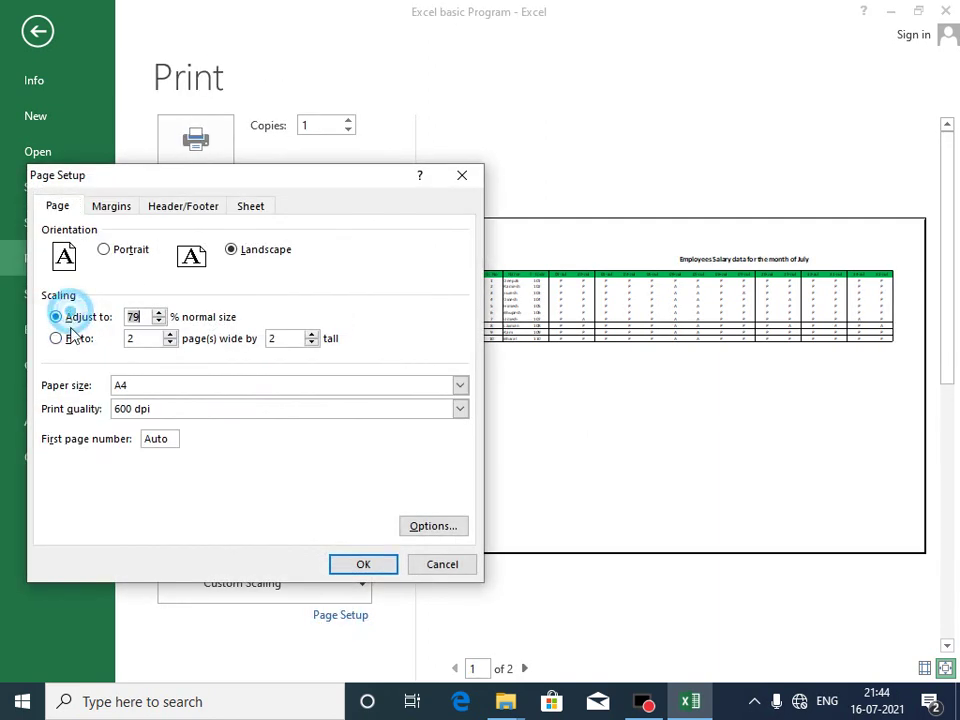
click(364, 565)
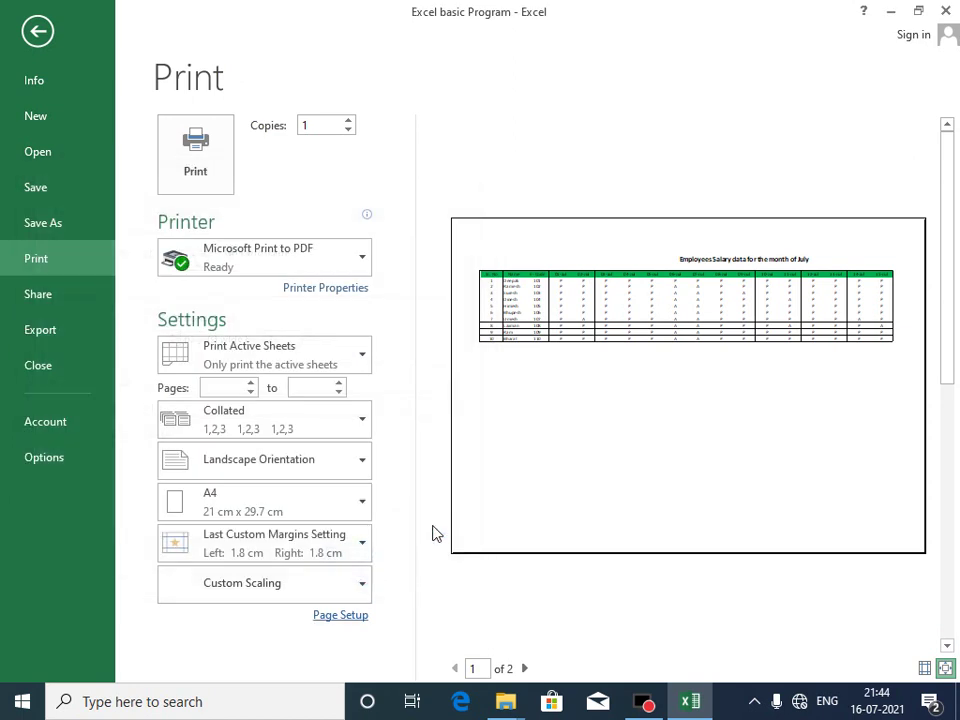
Set the attendance printout's scaling to 100% of normal size
click(341, 615)
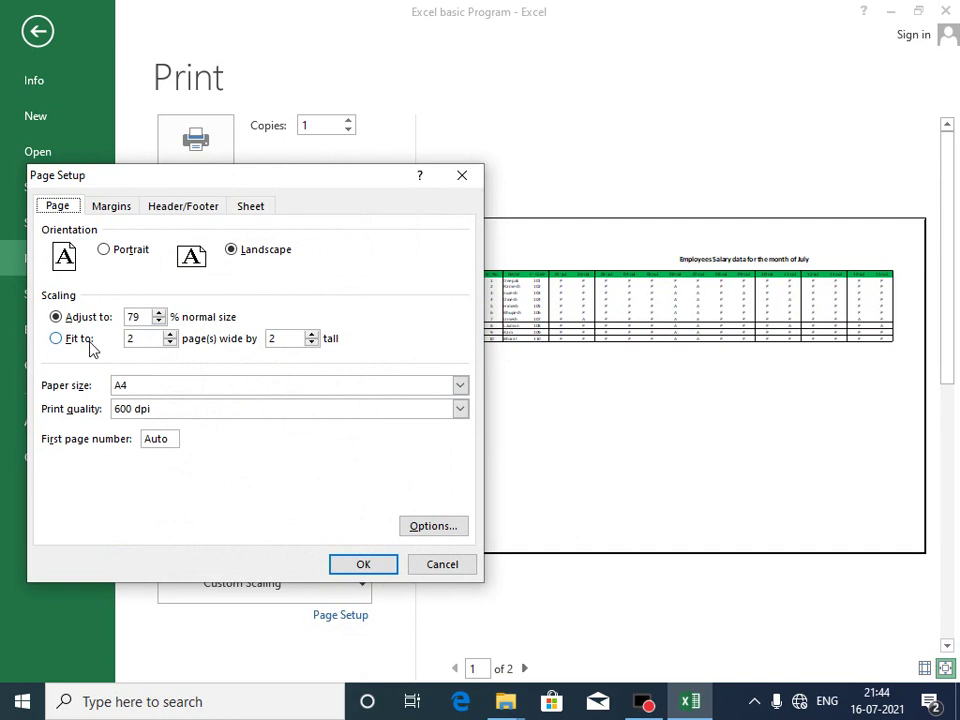
click(55, 317)
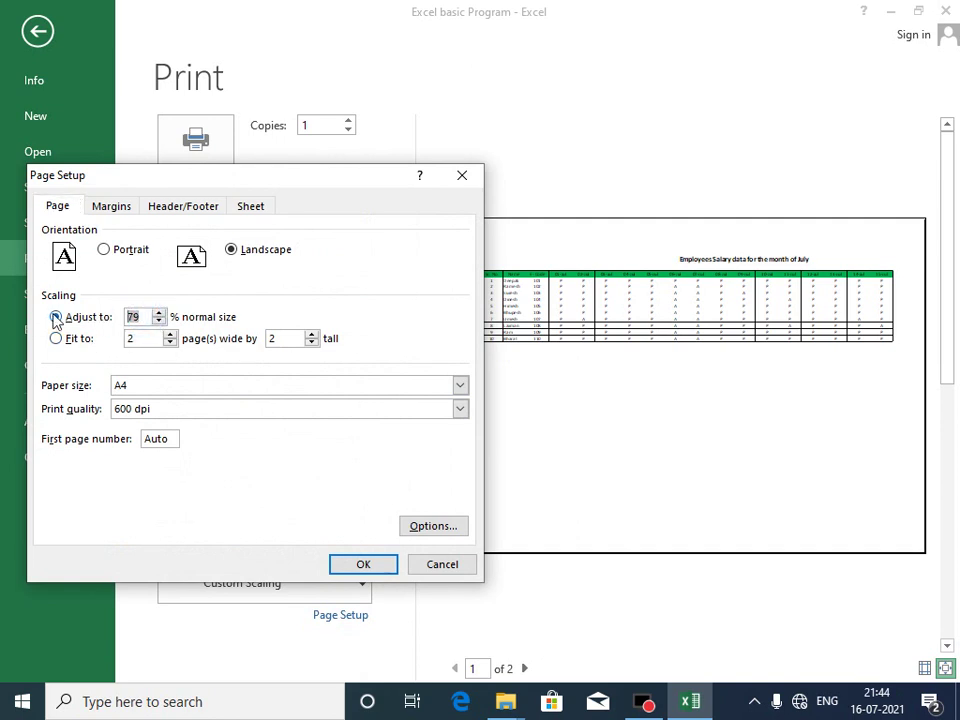
key(Return)
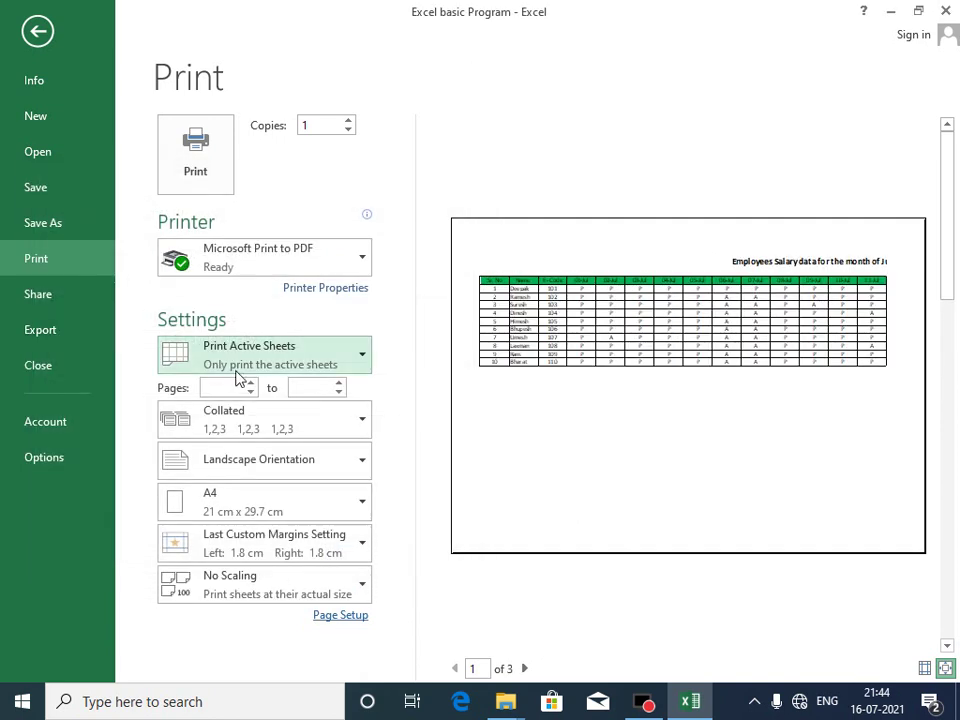
click(697, 361)
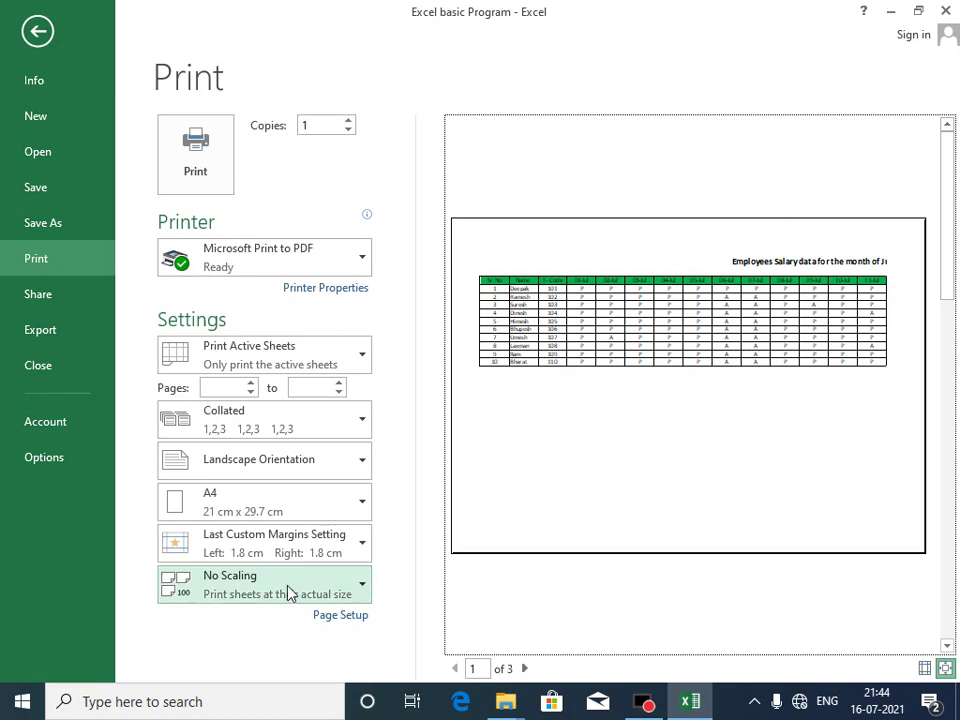
click(333, 616)
click(58, 316)
click(442, 565)
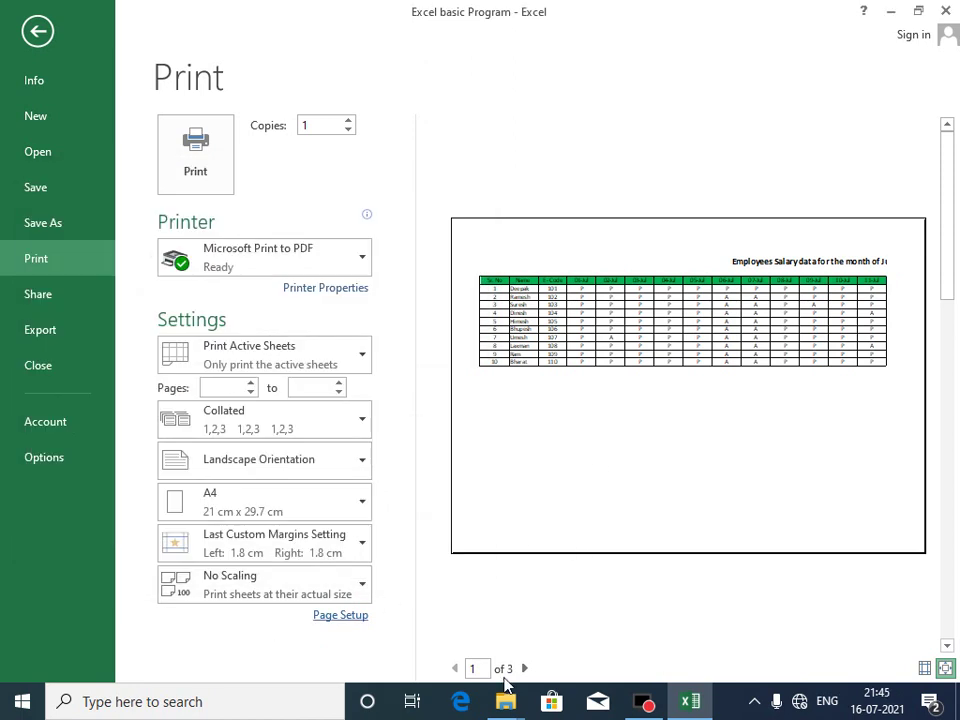
Return to the start of the attendance sheet, select cells A3:A14 in the serial number column, and reopen the print preview
click(24, 36)
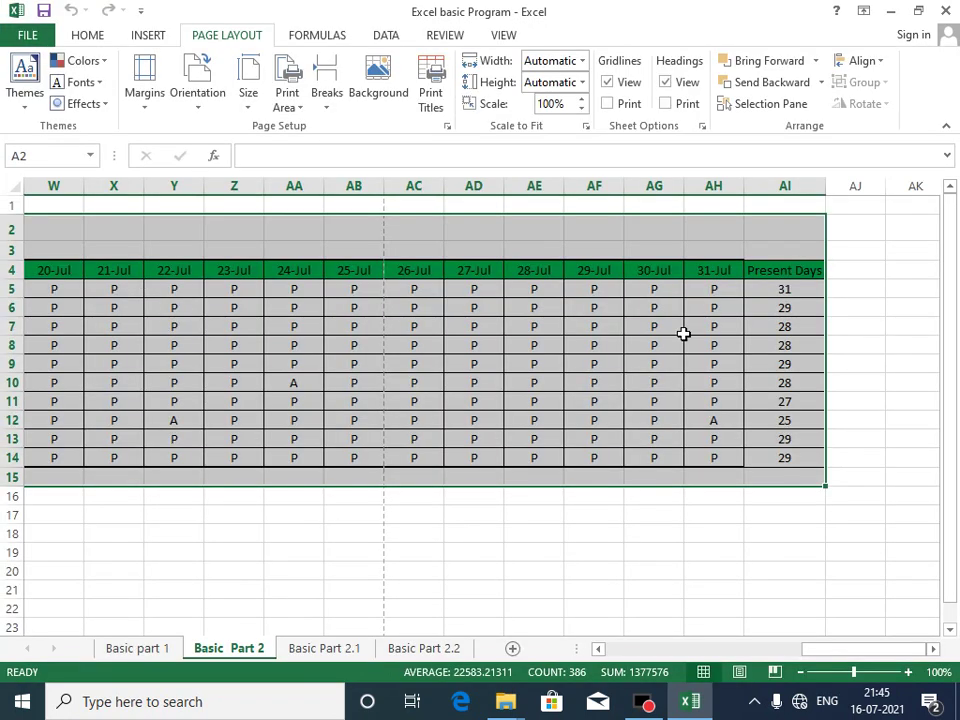
drag(843, 652, 6, 628)
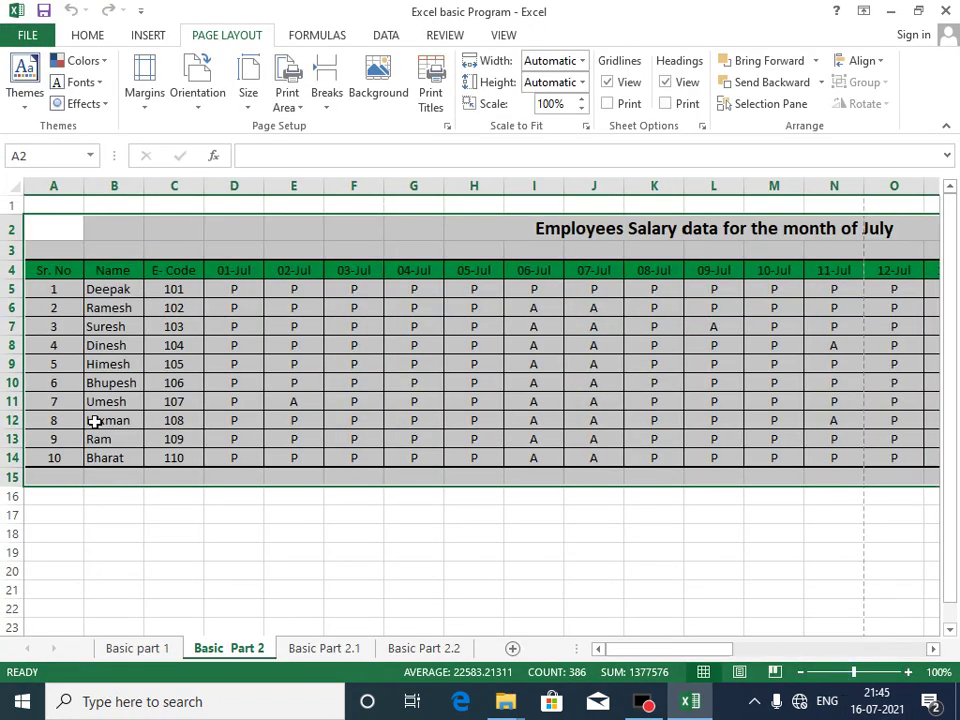
drag(47, 250, 44, 462)
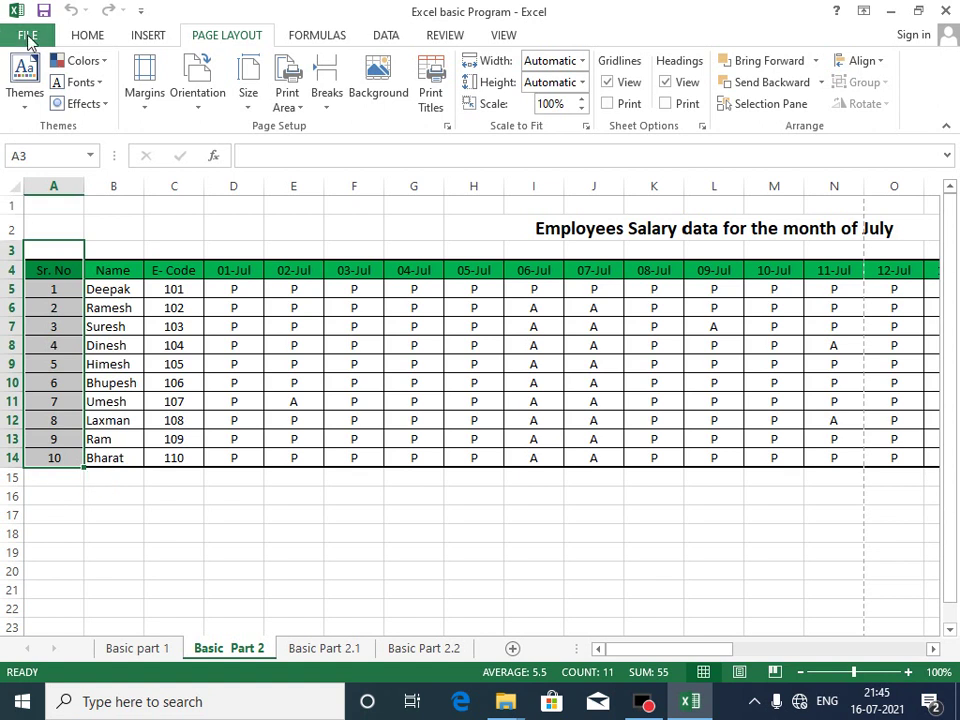
click(29, 38)
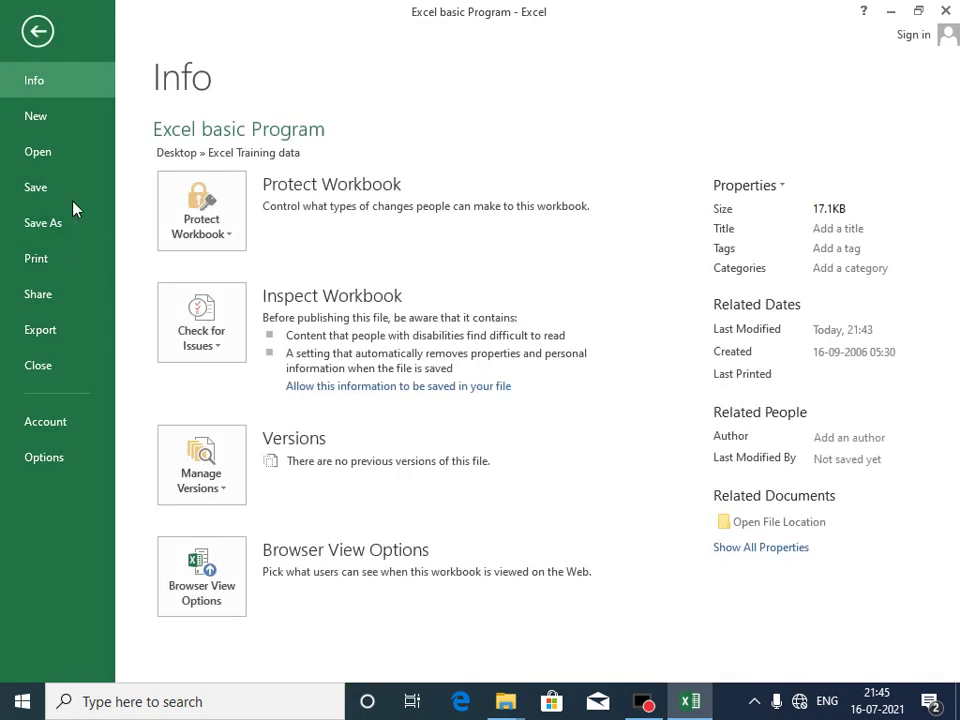
click(48, 264)
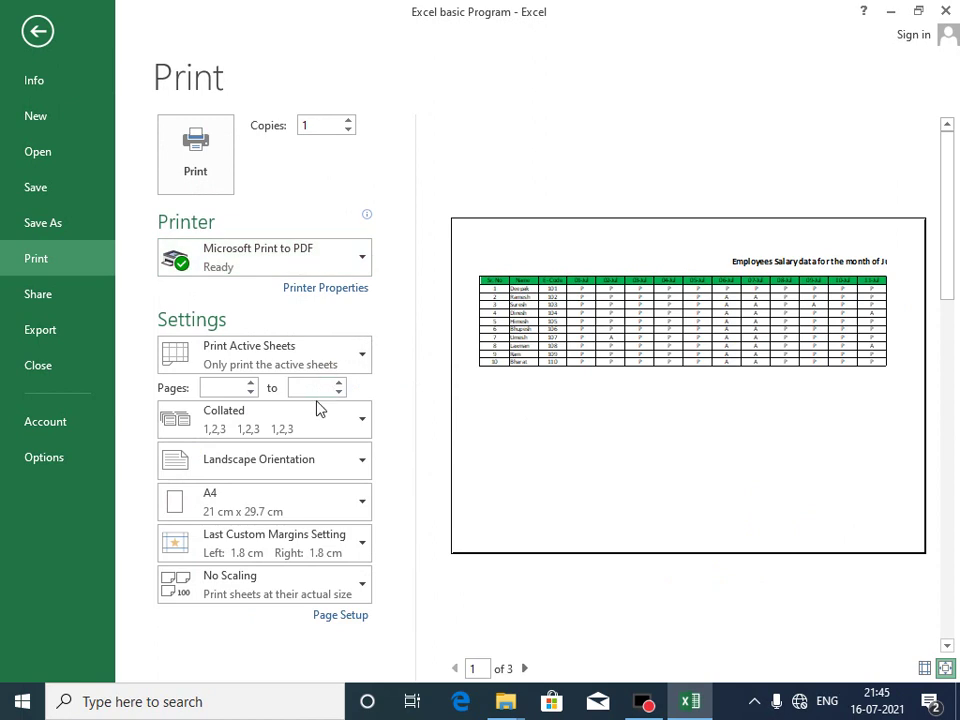
Apply the Normal margins preset to the attendance printout
click(240, 578)
click(240, 578)
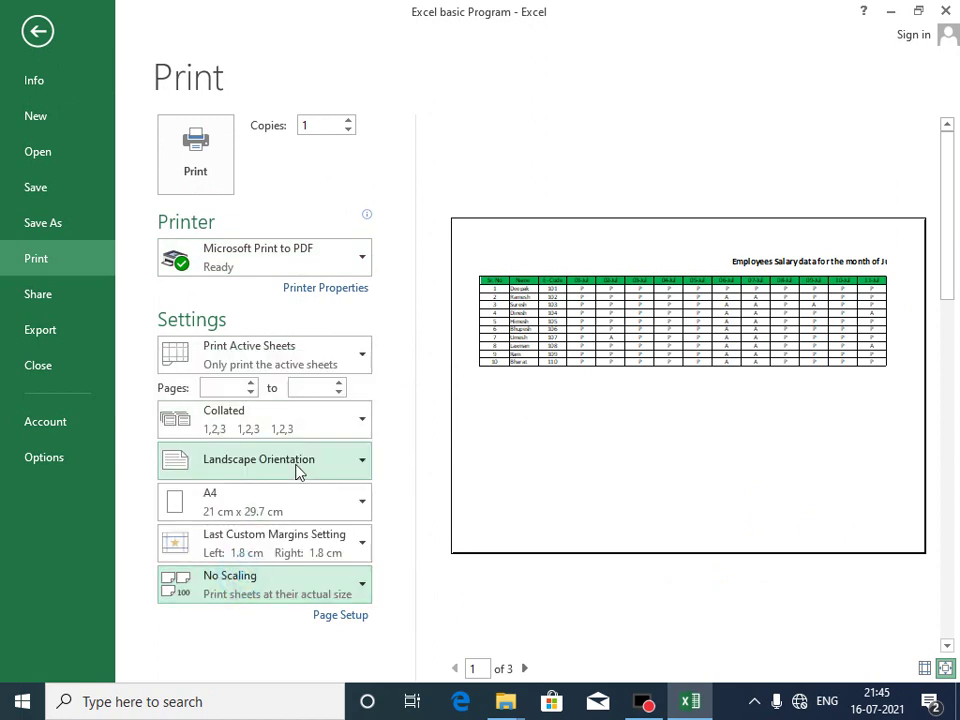
click(266, 550)
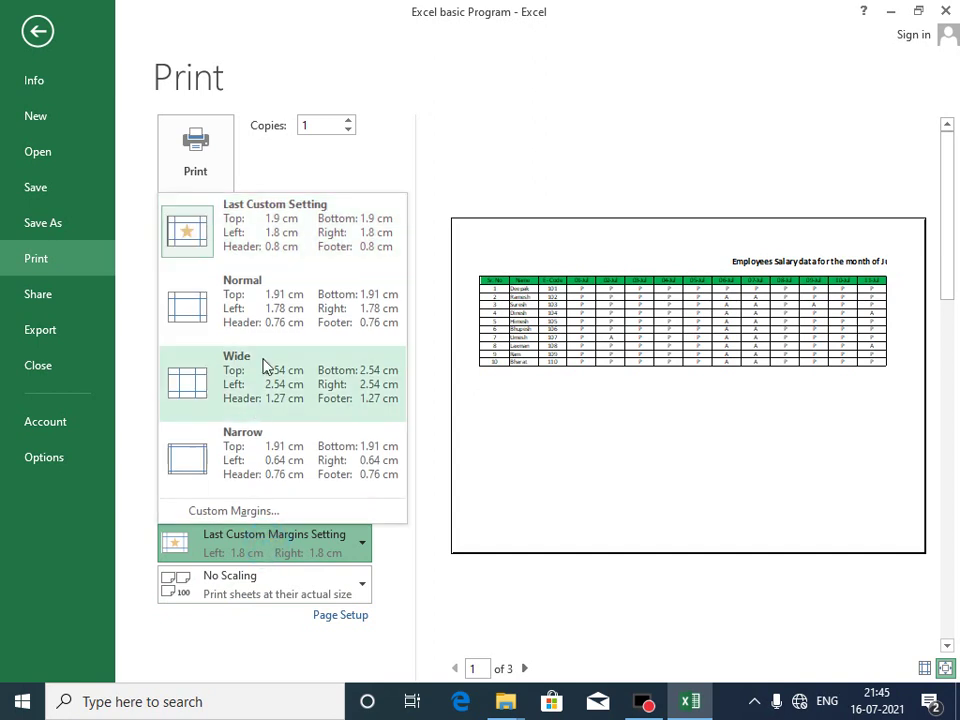
click(279, 312)
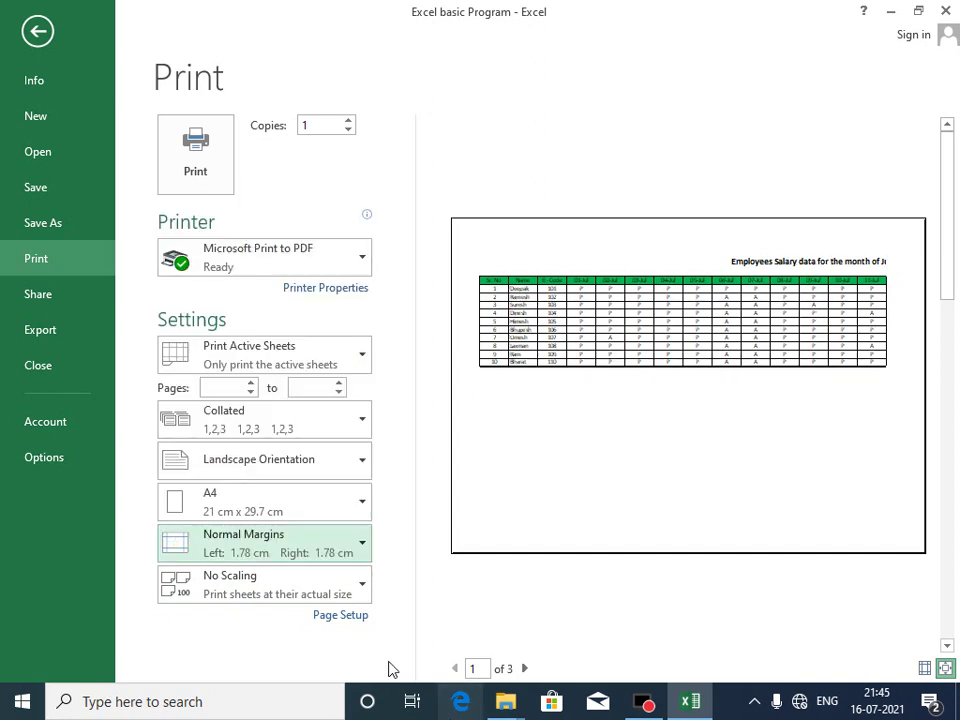
In the page setup, set the left, right, header and footer margins to 0
click(340, 617)
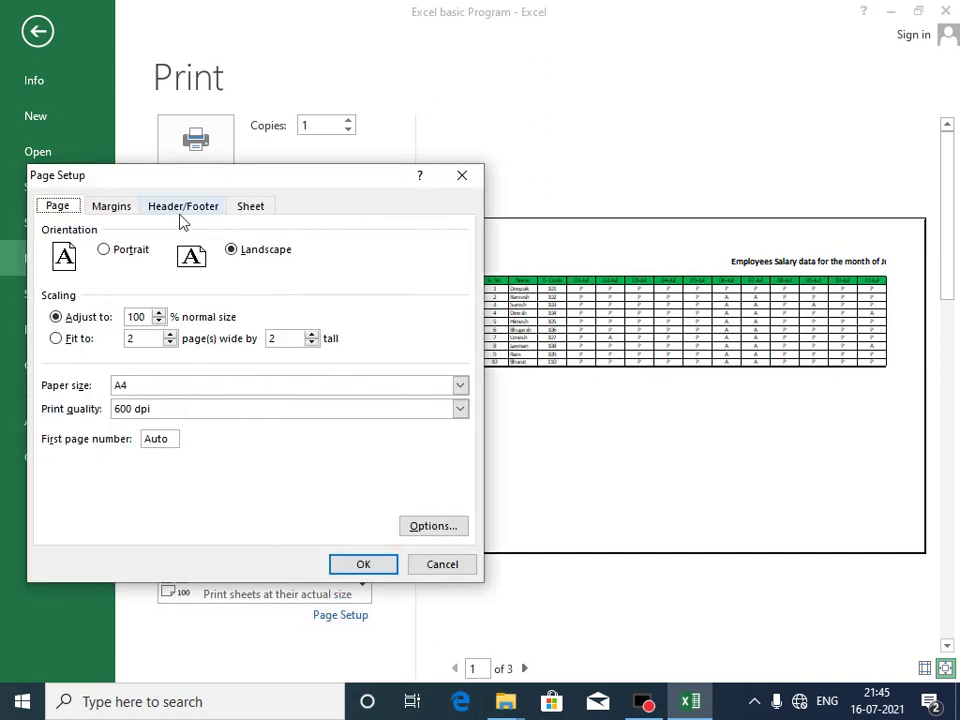
click(106, 207)
click(150, 340)
double_click(151, 340)
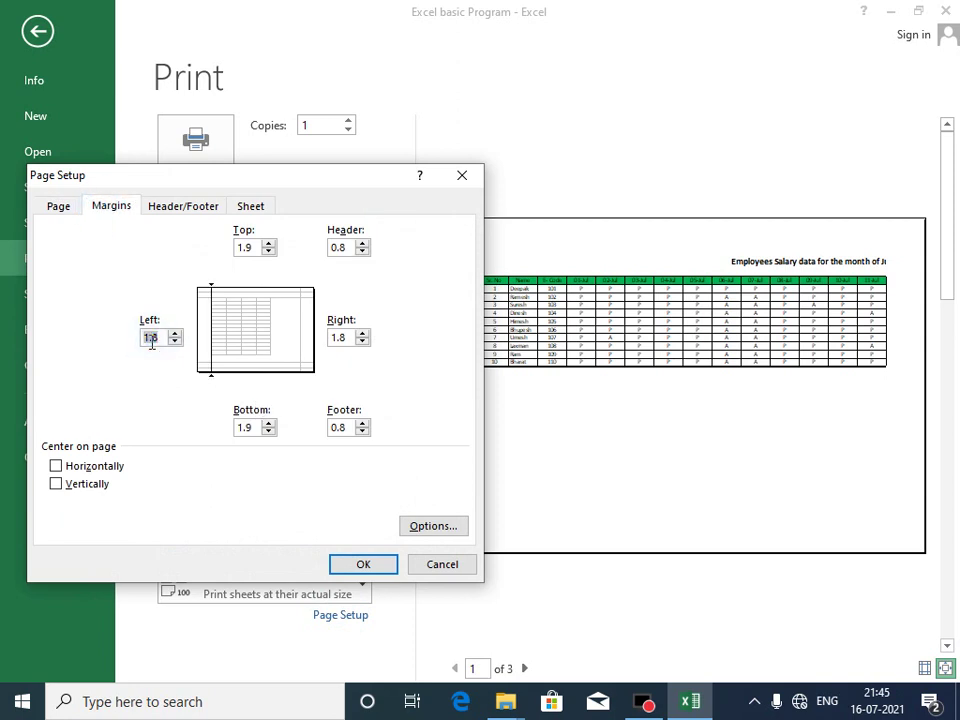
key(Tab)
text(0)
key(Tab)
key(Tab)
text(0)
key(Tab)
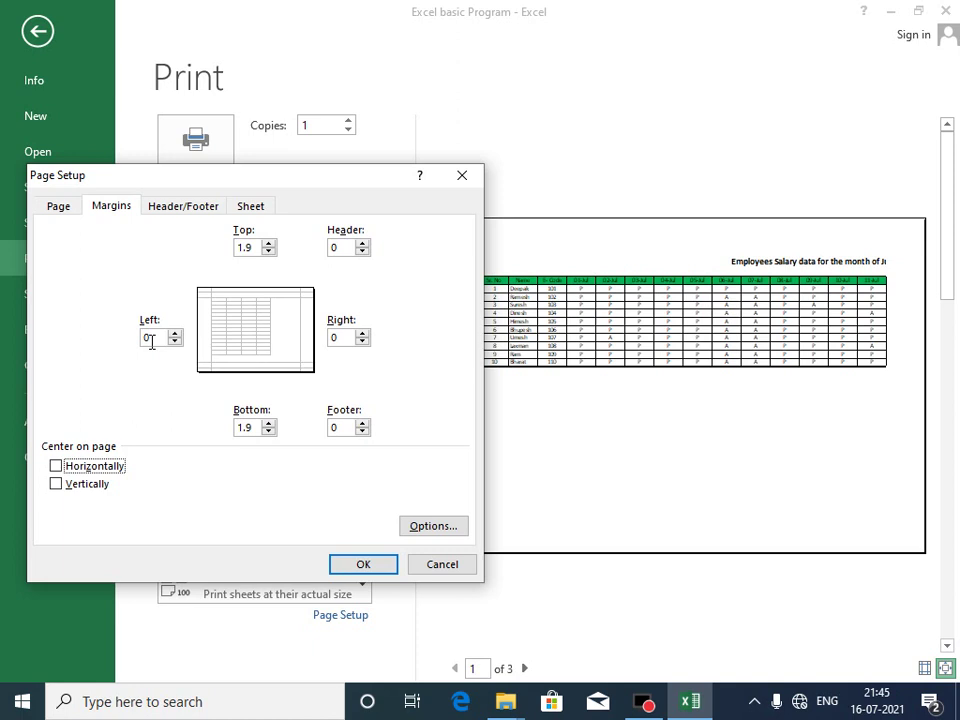
Set the top and bottom margins to 0 and apply the page setup
key(Tab)
key(Tab)
key(Tab)
key(Tab)
key(Tab)
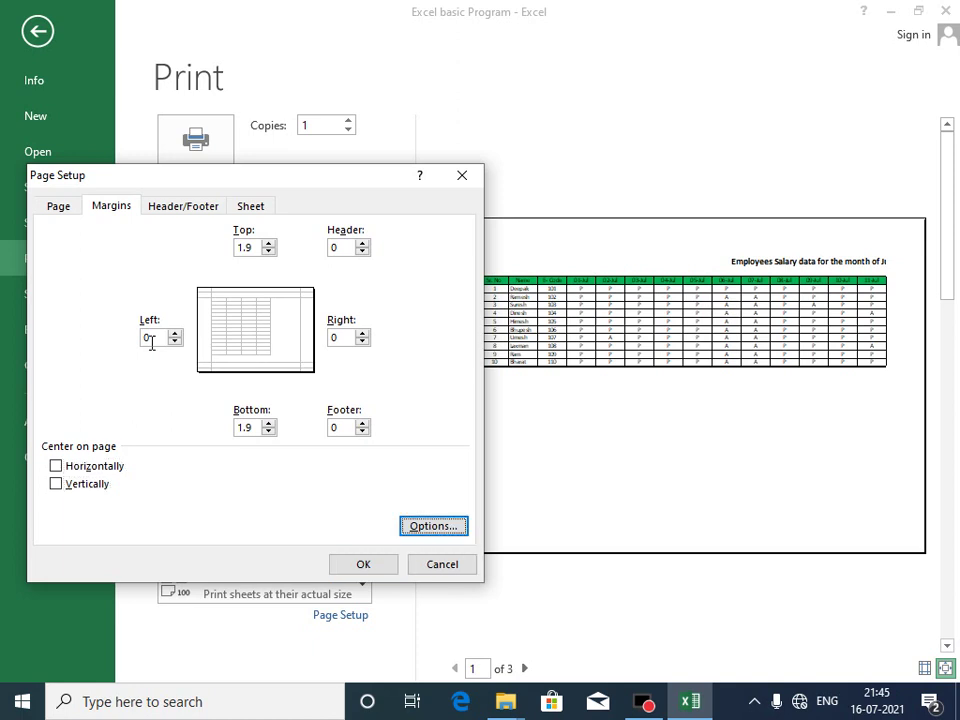
key(Tab)
text(0)
key(Tab)
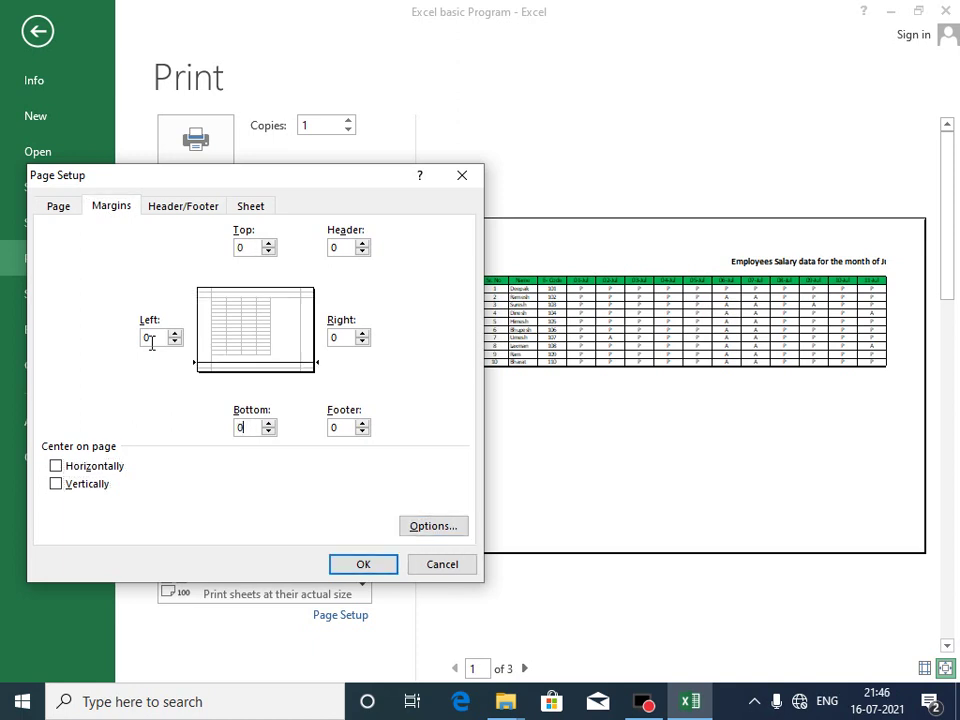
key(Return)
Look through the previewed attendance pages and review the list of available printers
click(598, 330)
click(446, 278)
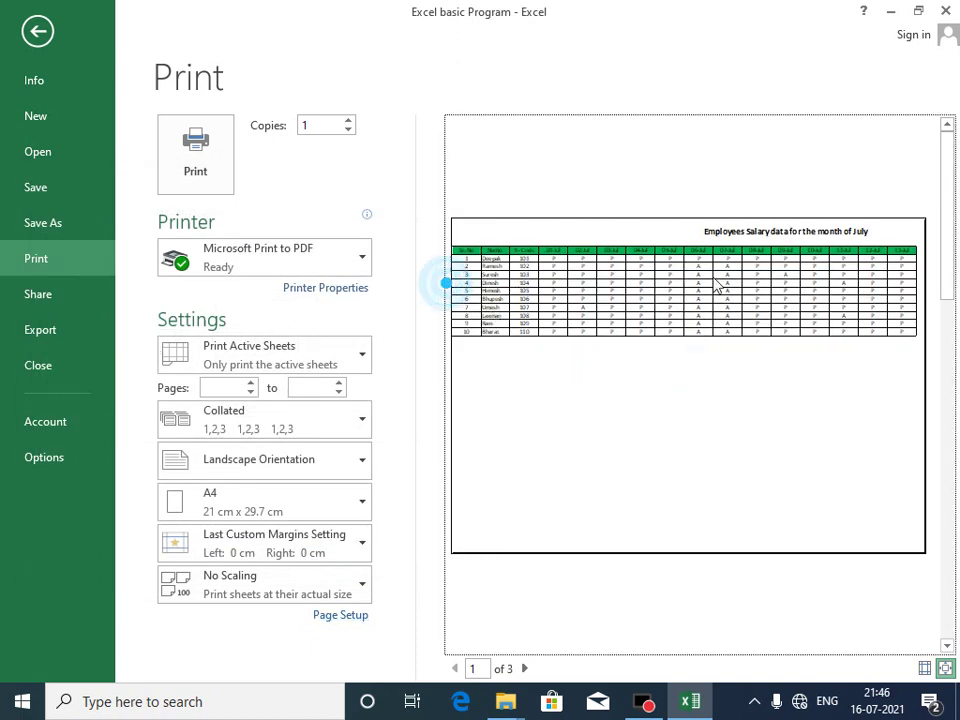
scroll(872, 330, down, 1)
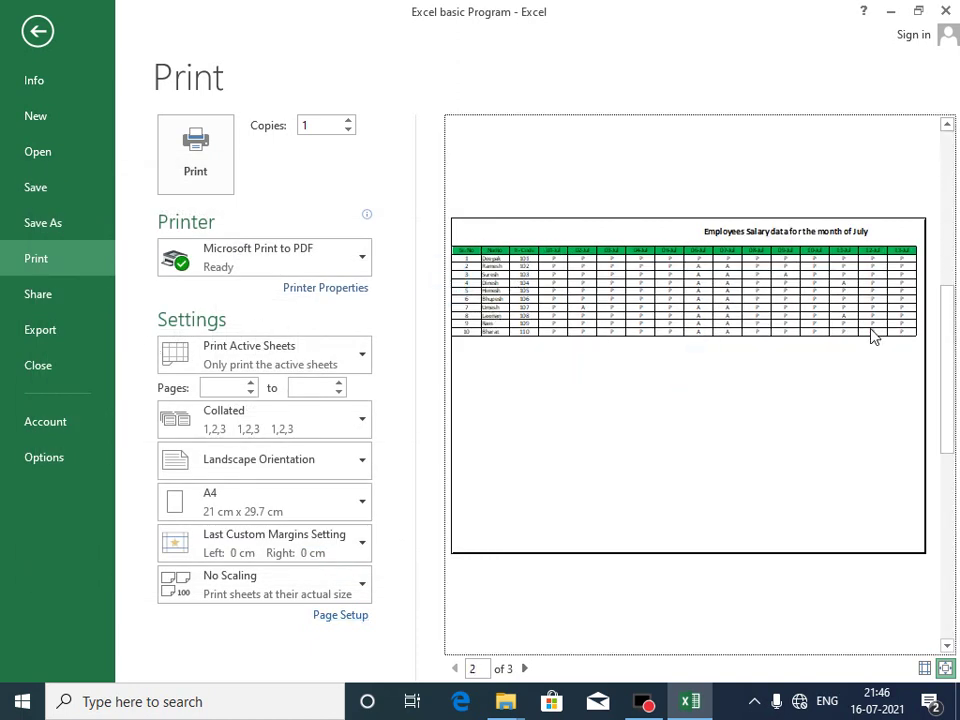
scroll(870, 336, down, 1)
scroll(871, 338, up, 2)
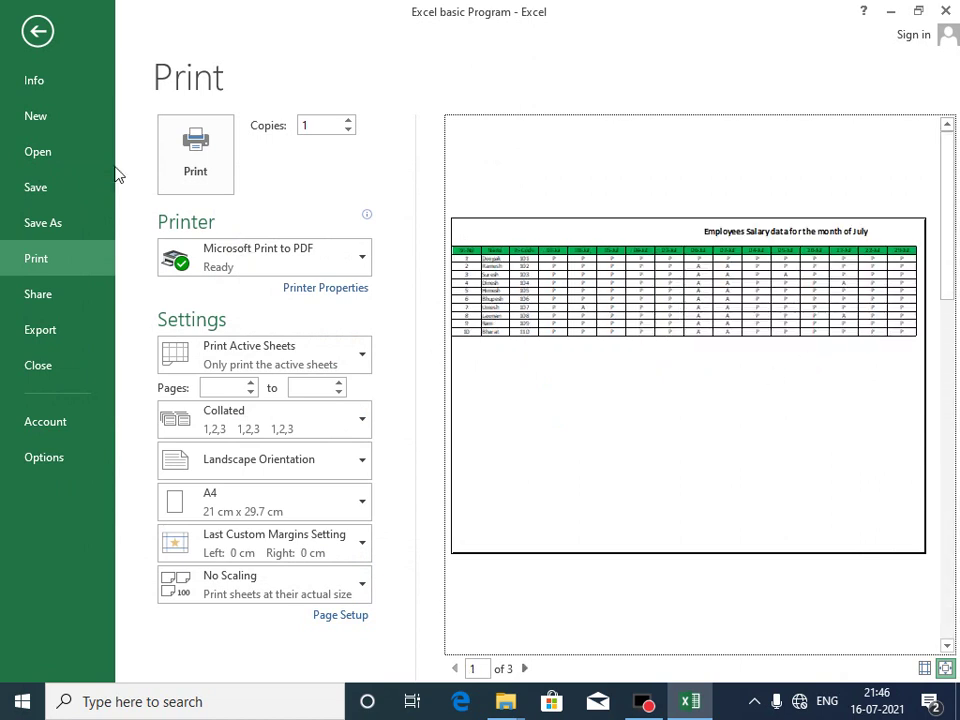
click(294, 251)
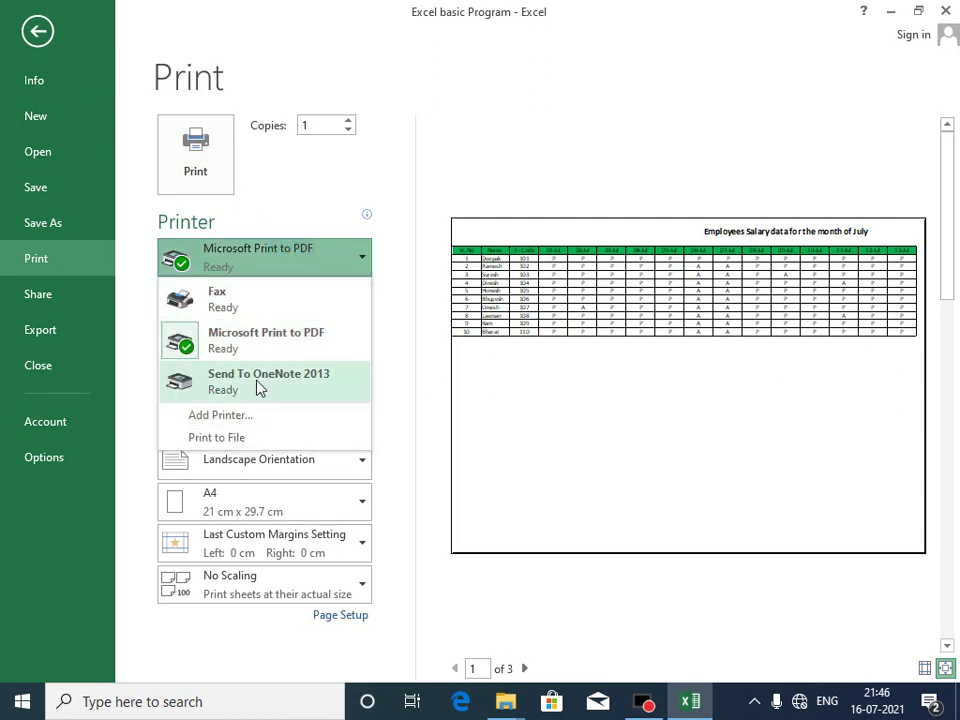
click(411, 193)
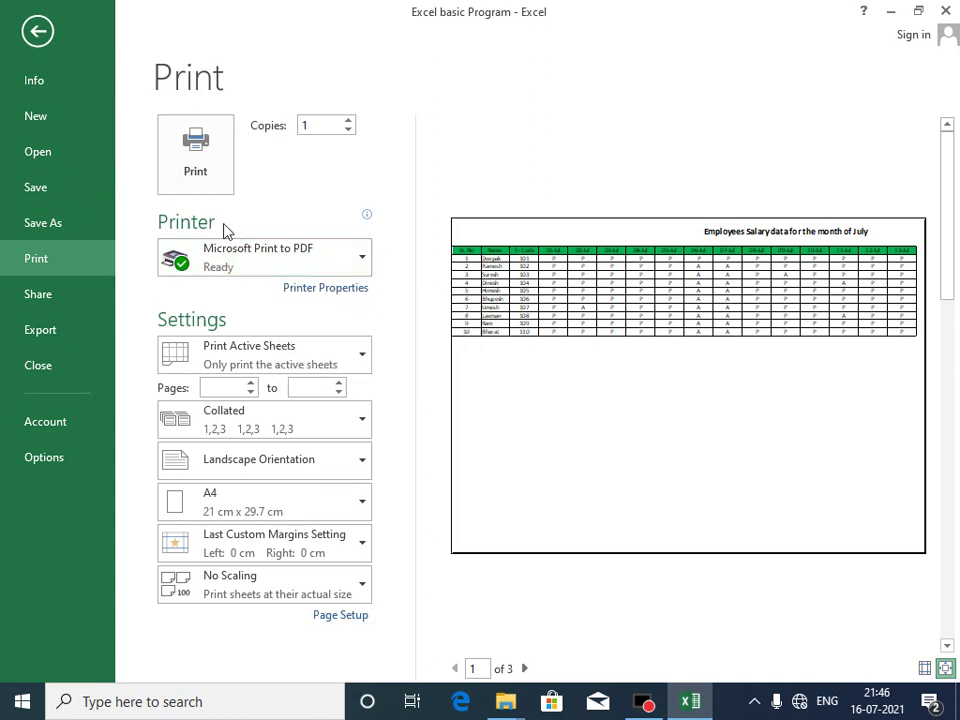
Print the attendance sheet with Microsoft Print to PDF, saving the output on the Desktop as 123
click(197, 170)
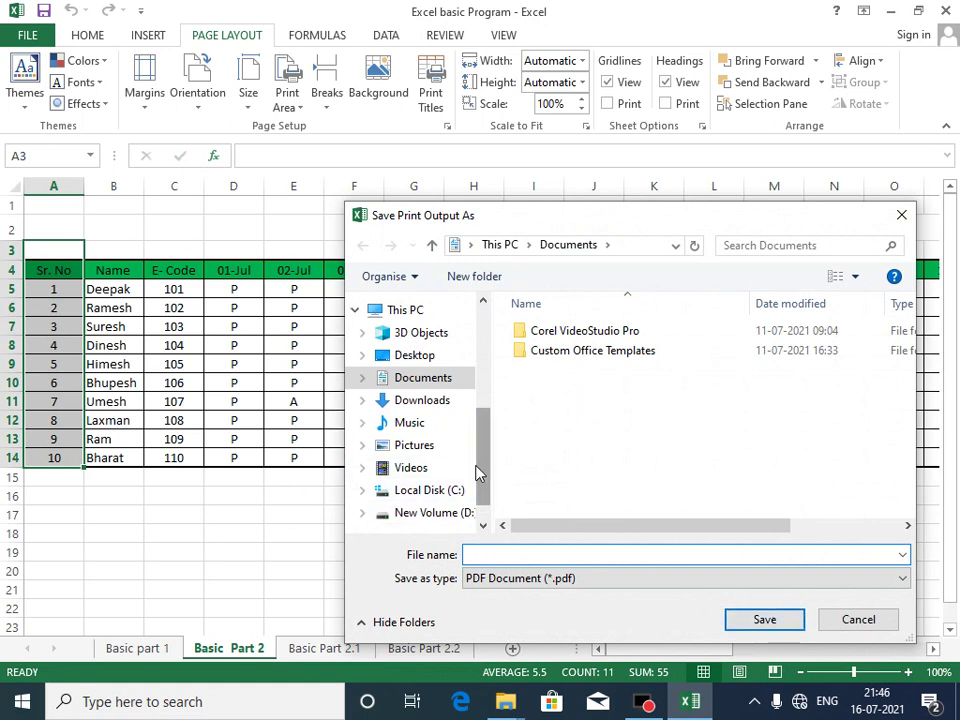
drag(477, 470, 481, 355)
click(414, 340)
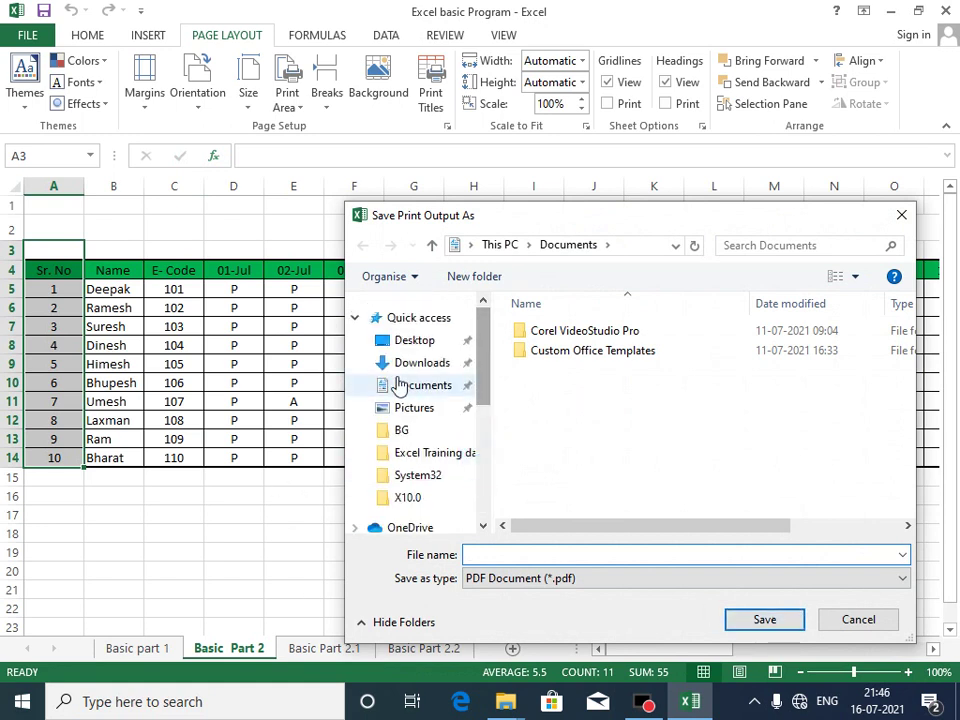
click(484, 556)
text(123)
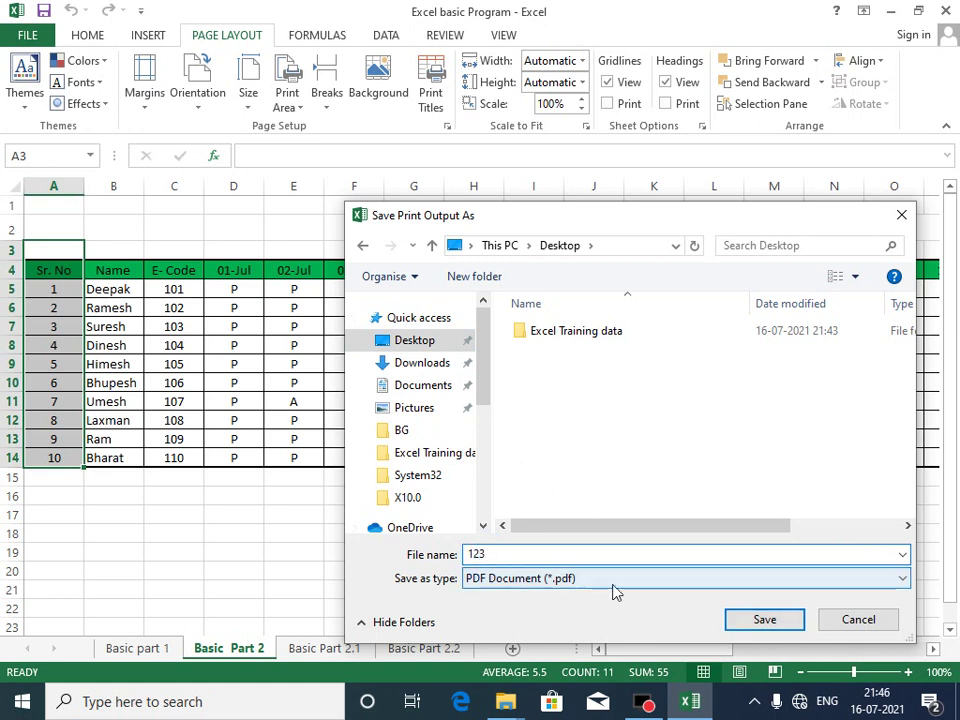
click(763, 621)
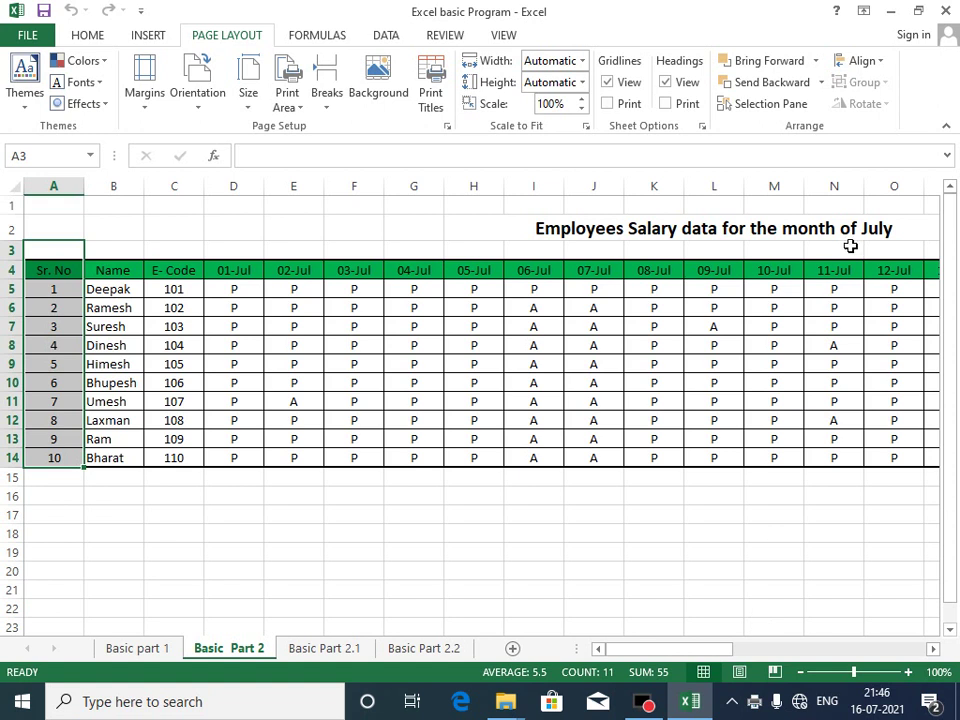
Close the workbook with its changes saved and return to the desktop
click(944, 10)
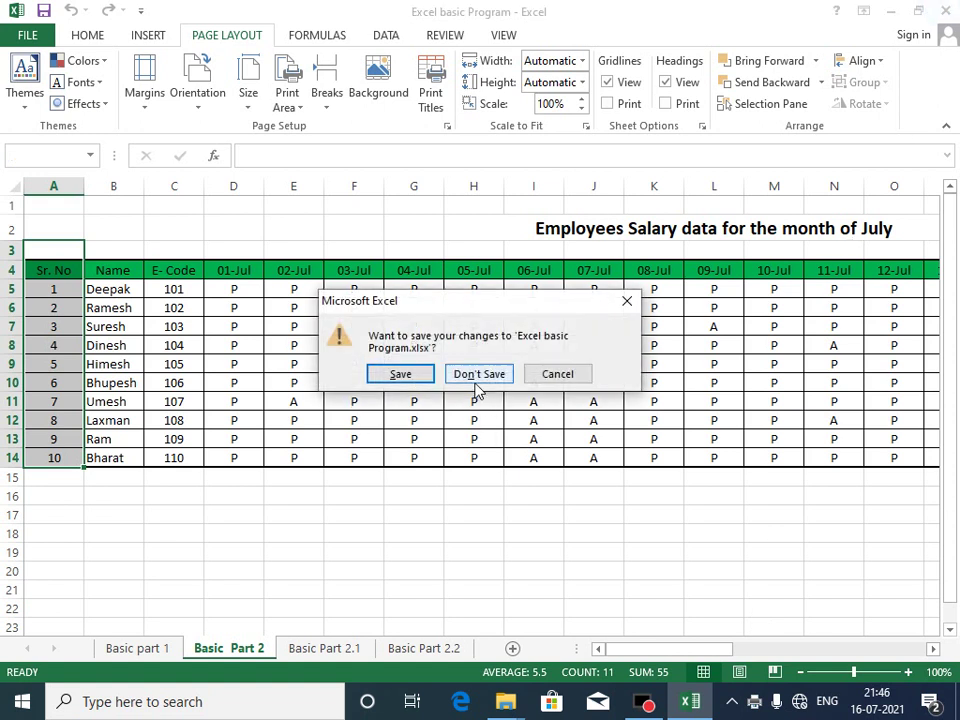
click(405, 374)
click(388, 403)
click(947, 8)
Open the 123 PDF from the desktop in Google Chrome, view its three pages, and close the browser
click(40, 512)
double_click(42, 512)
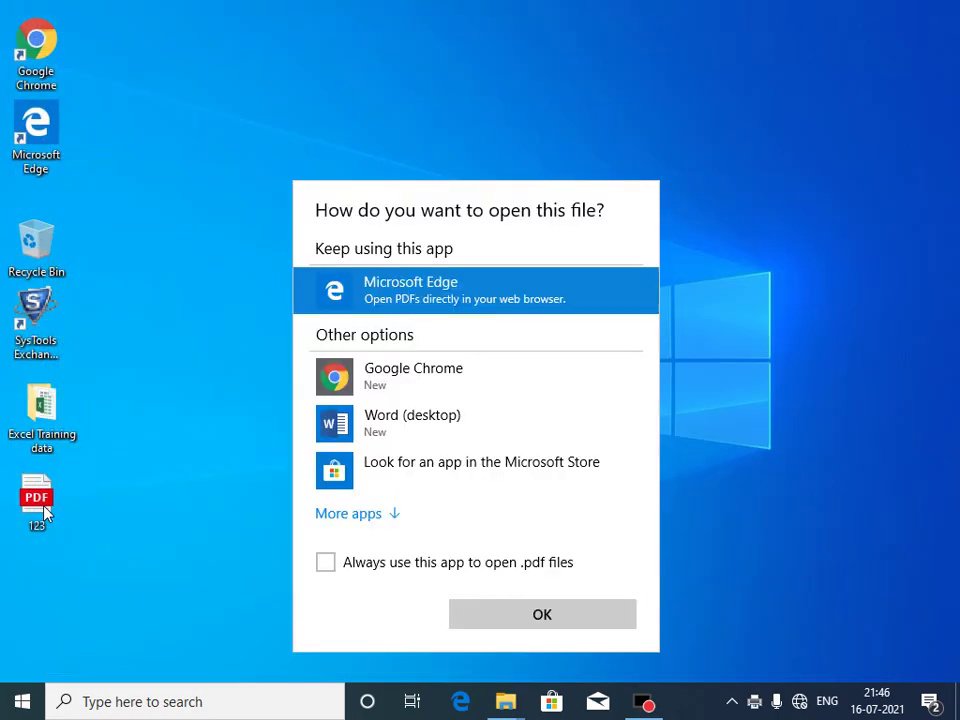
double_click(377, 378)
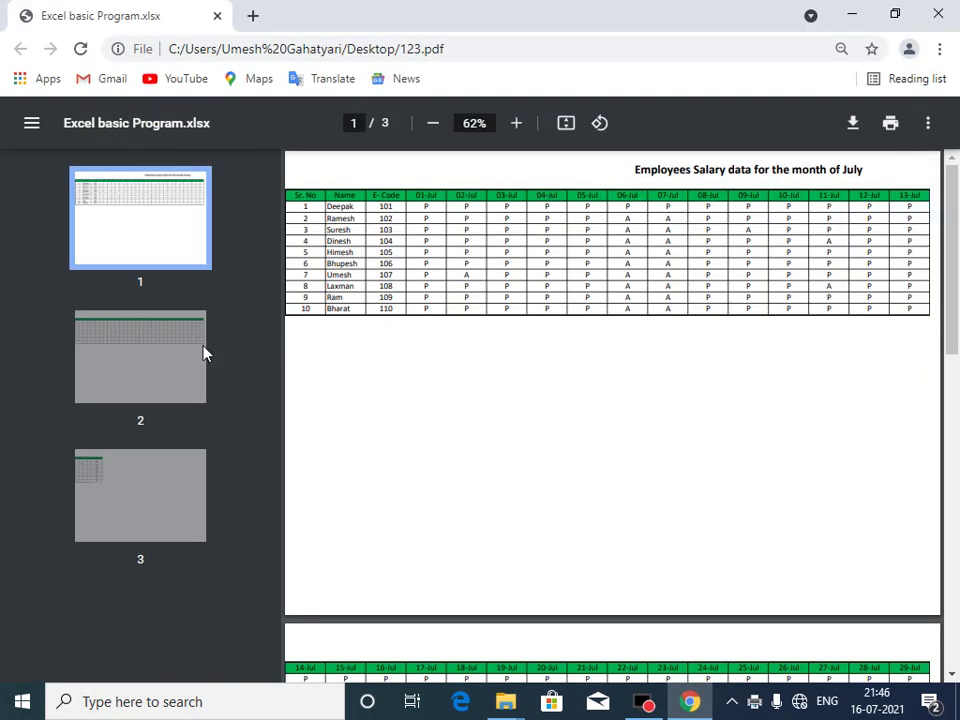
click(188, 343)
click(155, 255)
click(114, 465)
click(122, 400)
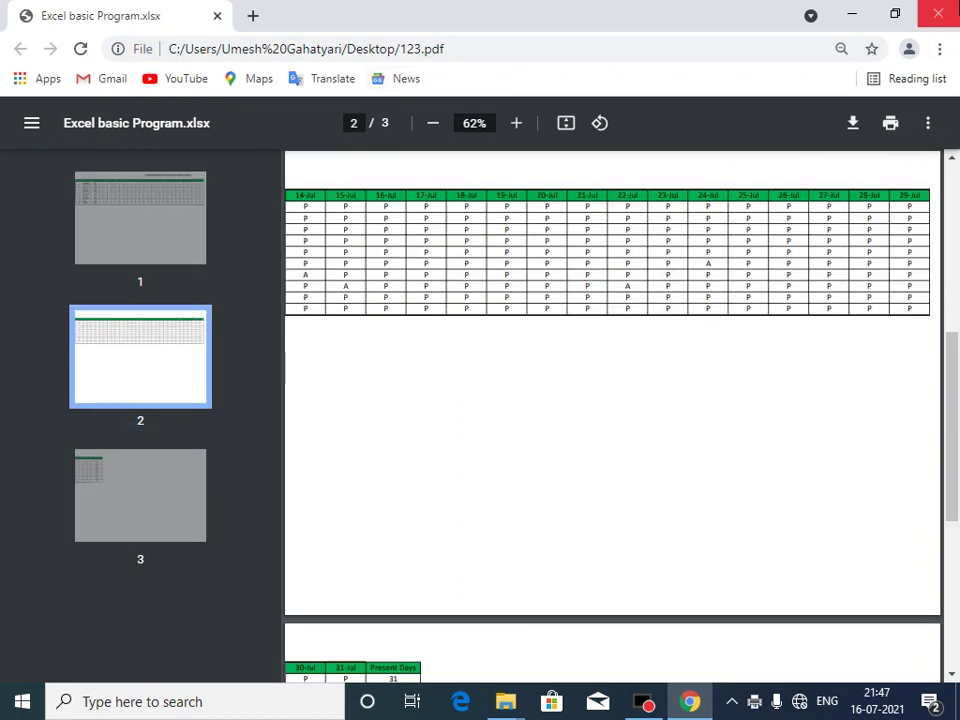
click(945, 12)
right_click(249, 167)
click(272, 222)
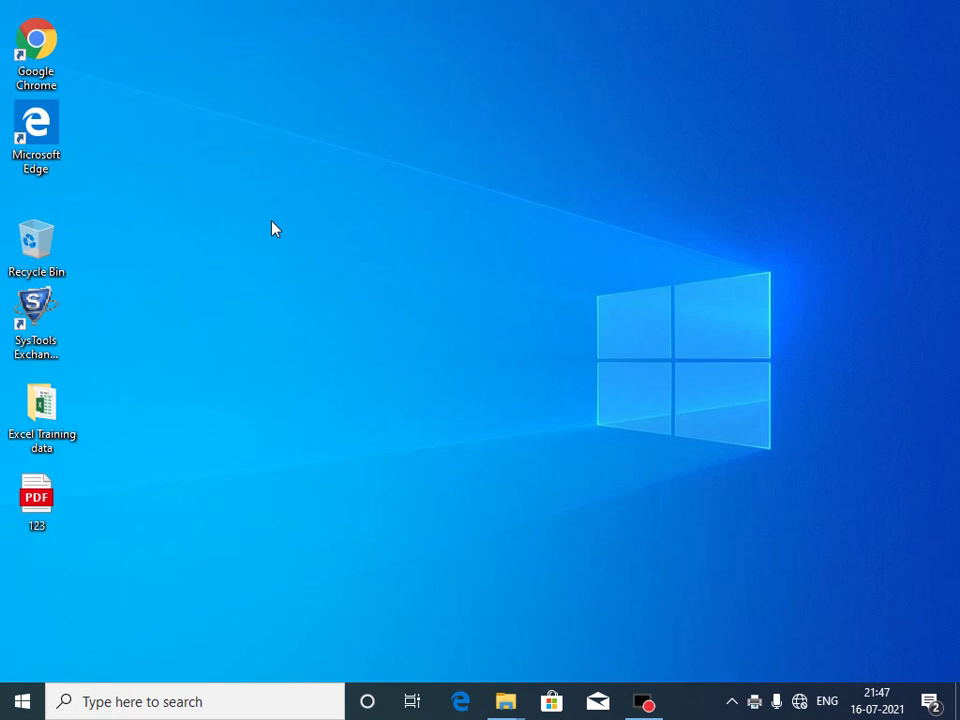
right_click(271, 228)
click(325, 278)
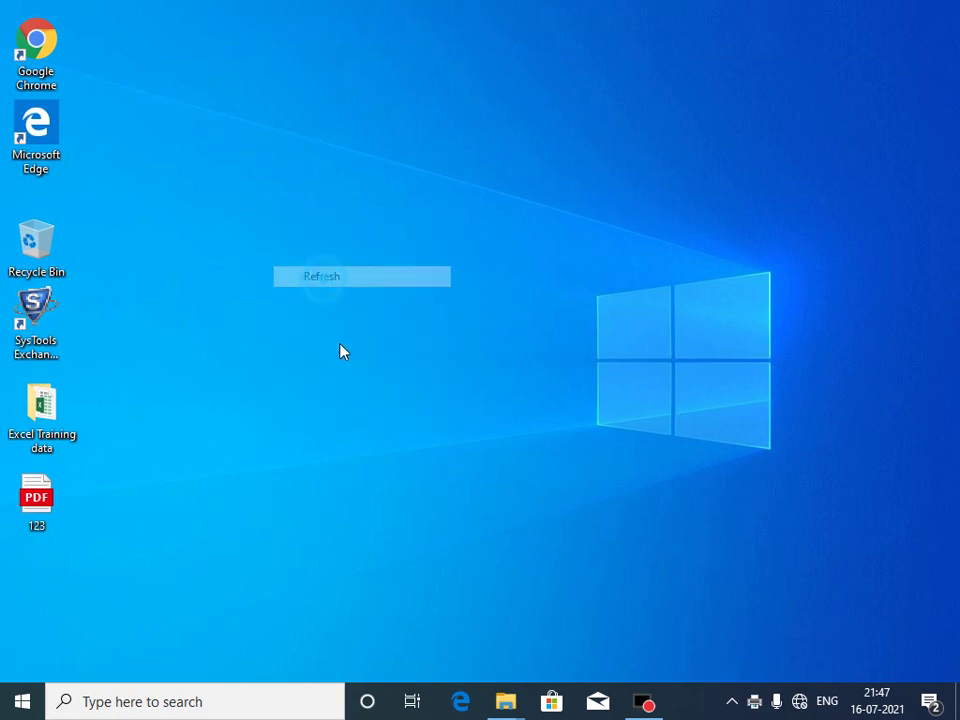